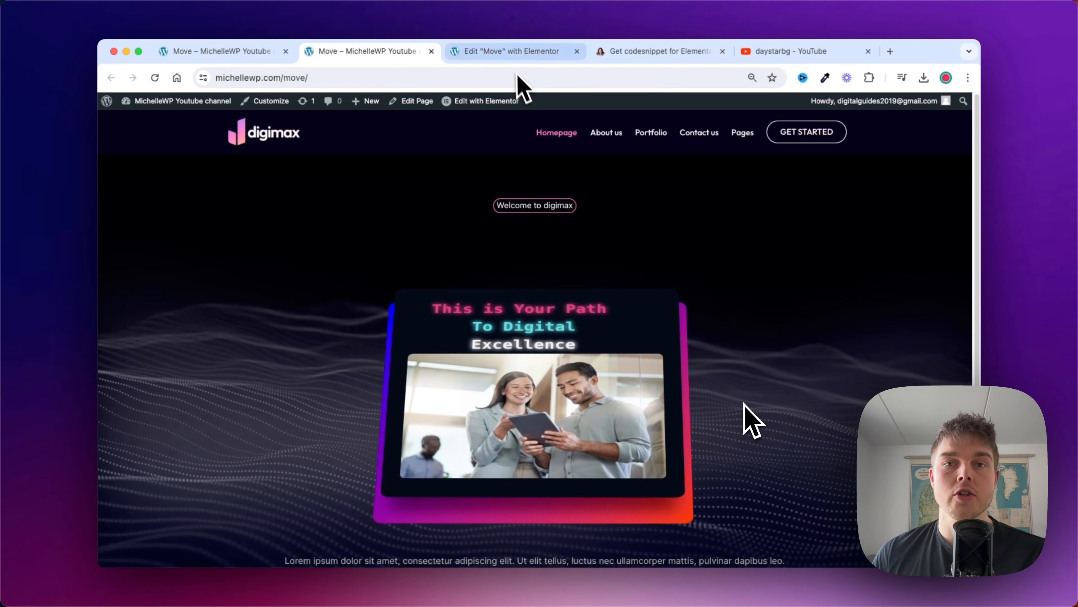
Switch to the Elementor editor, delete the existing hero section and add a new single-column Flexbox container
click(512, 60)
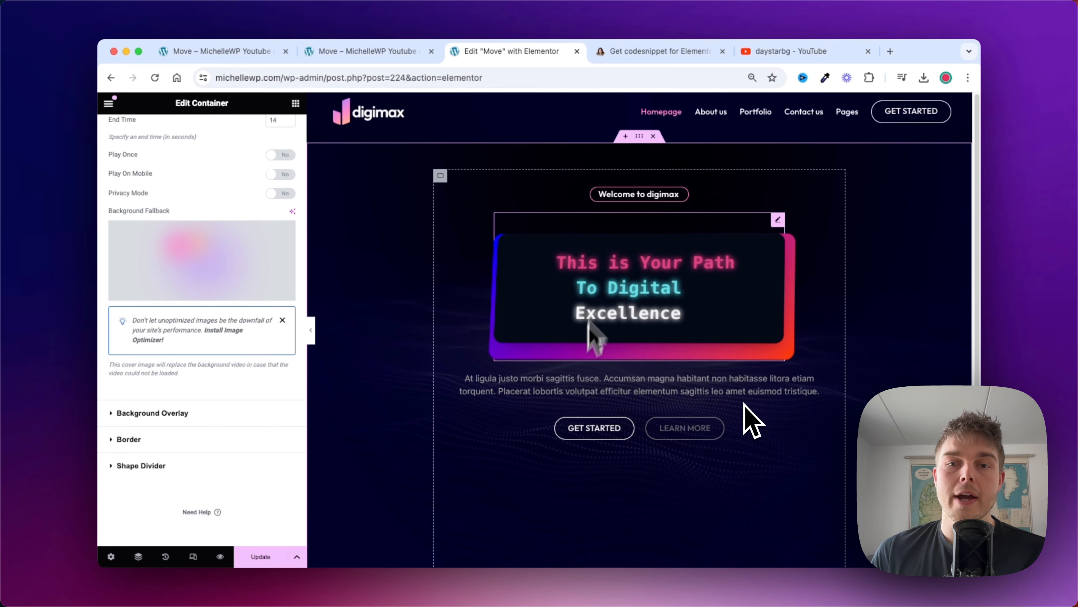
click(654, 136)
click(593, 221)
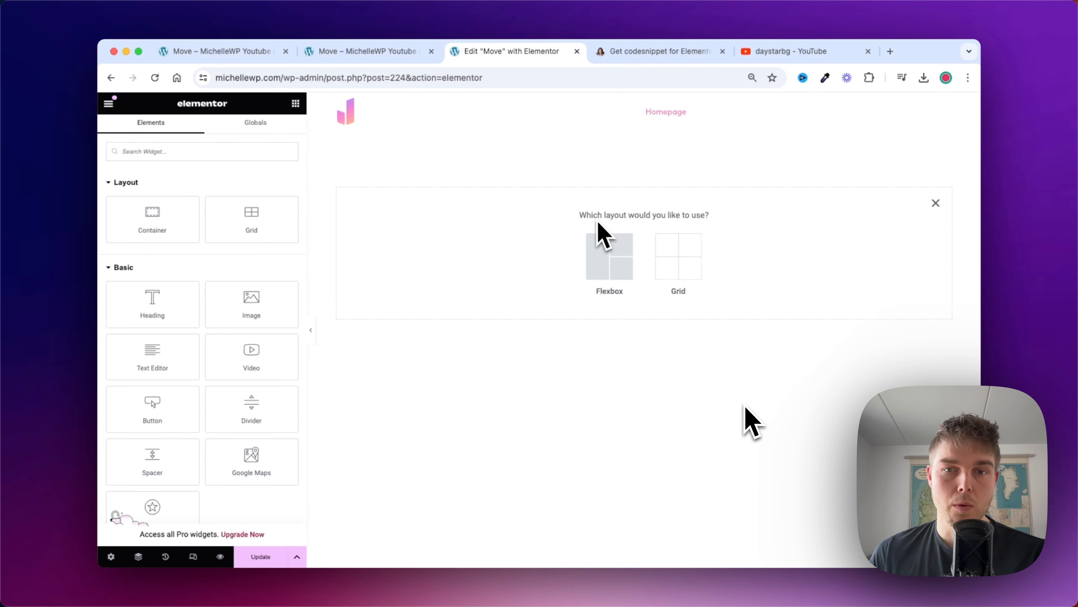
click(605, 251)
click(496, 250)
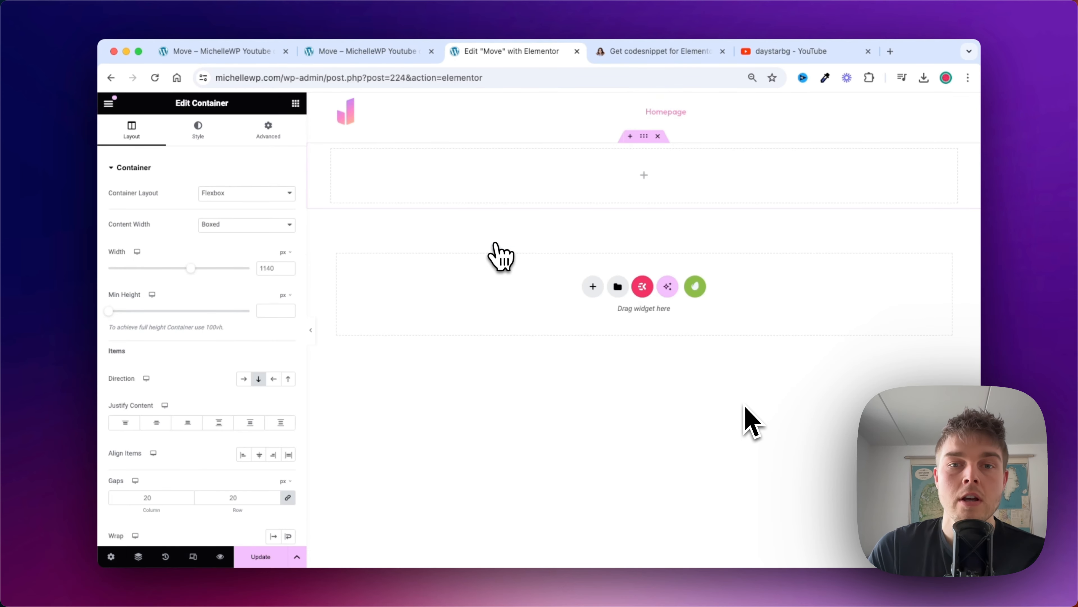
Nest a second container inside the new one, narrow its boxed width and set its minimum height to 750 px
click(296, 105)
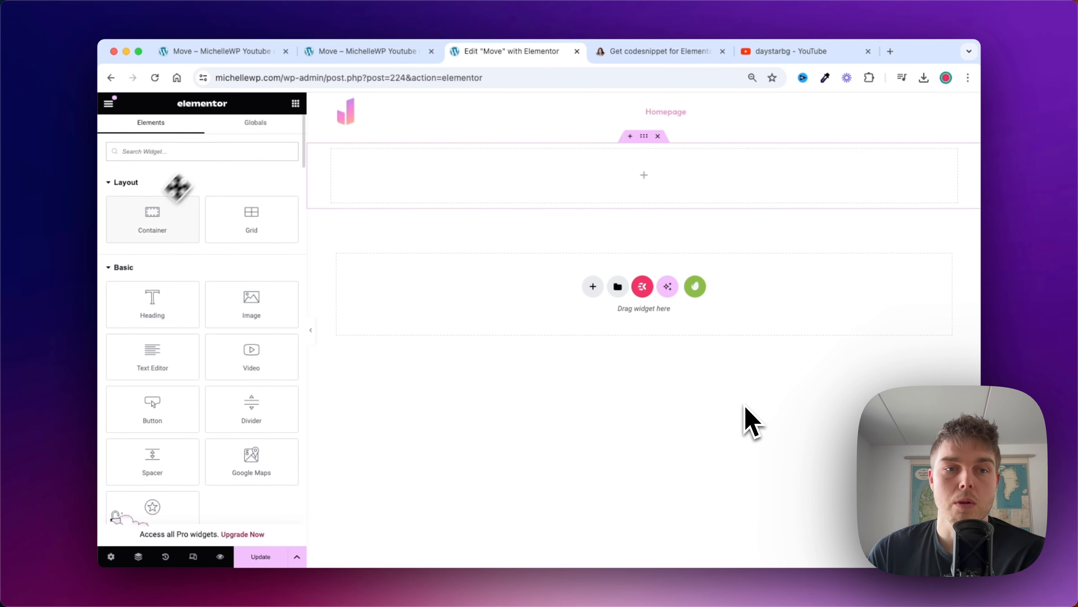
drag(177, 188, 529, 193)
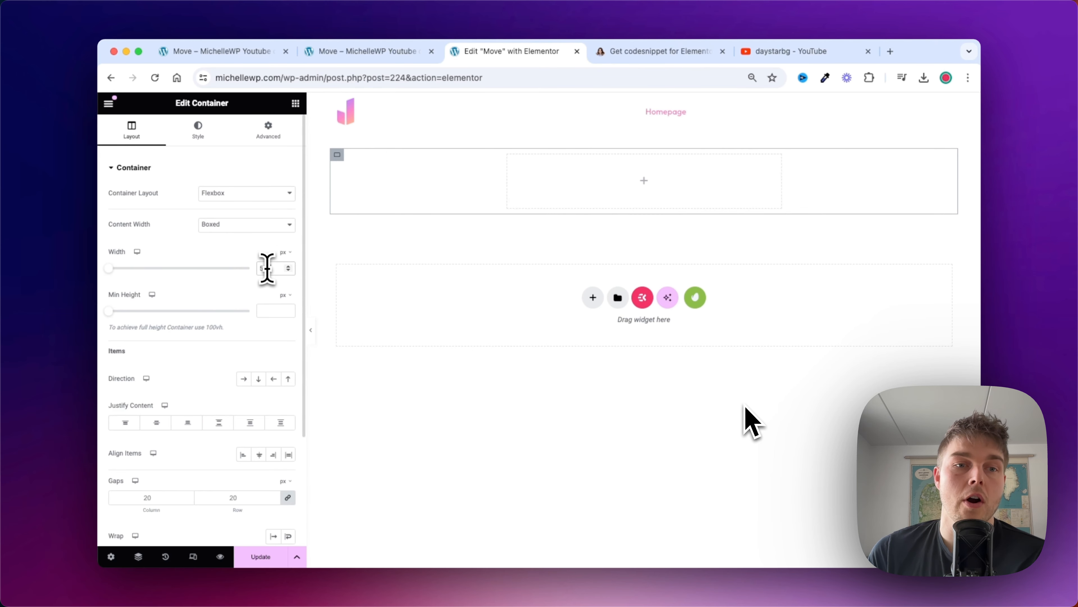
click(264, 311)
text(750)
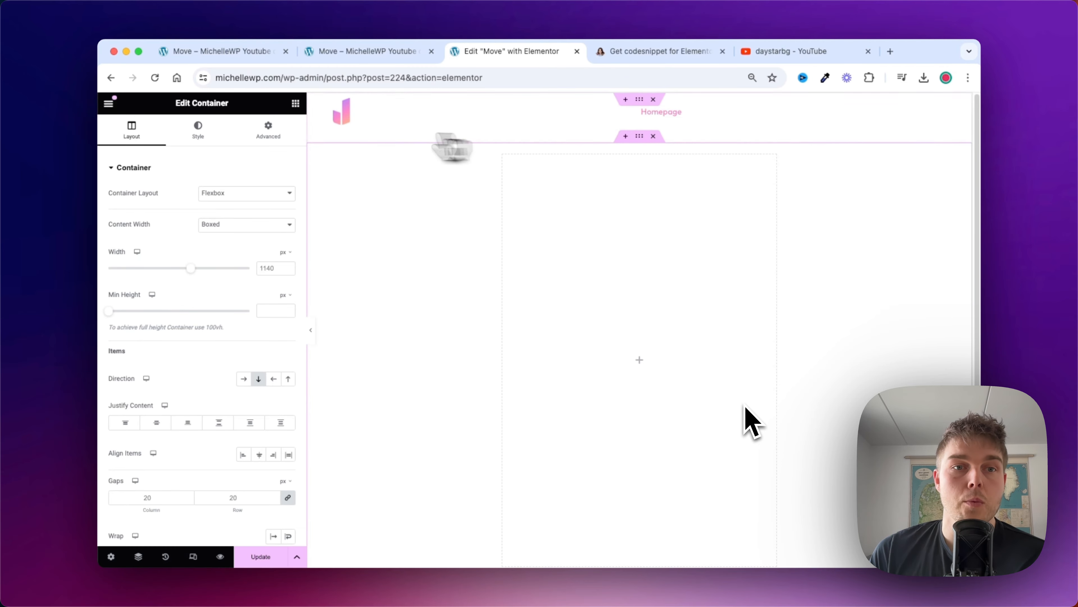
Give the outer container a video background using the link of the daystarbg YouTube video
click(210, 138)
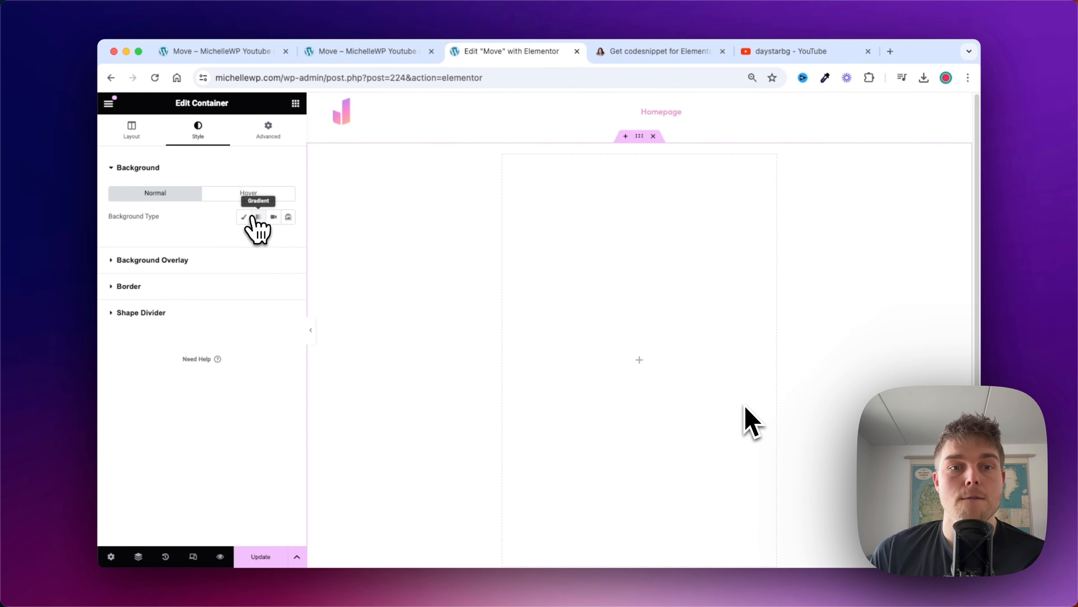
click(269, 218)
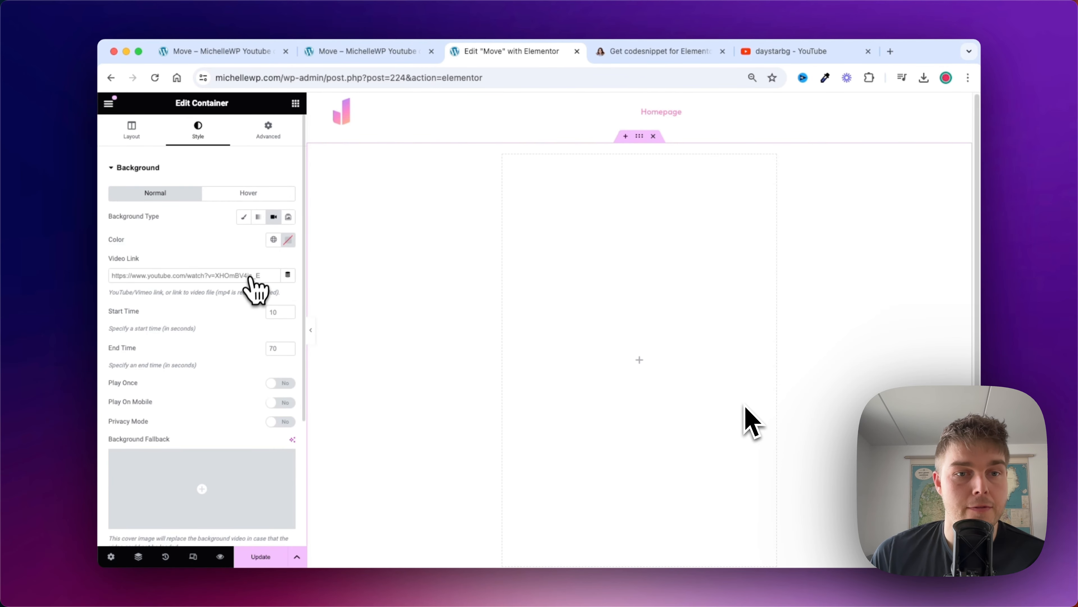
click(790, 51)
click(515, 80)
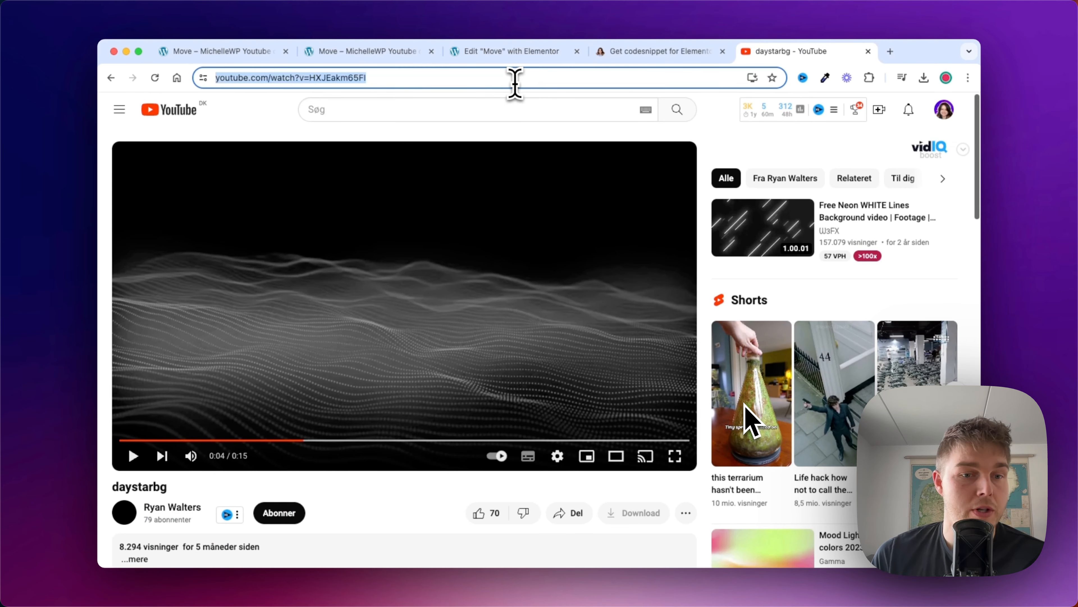
click(132, 455)
click(140, 440)
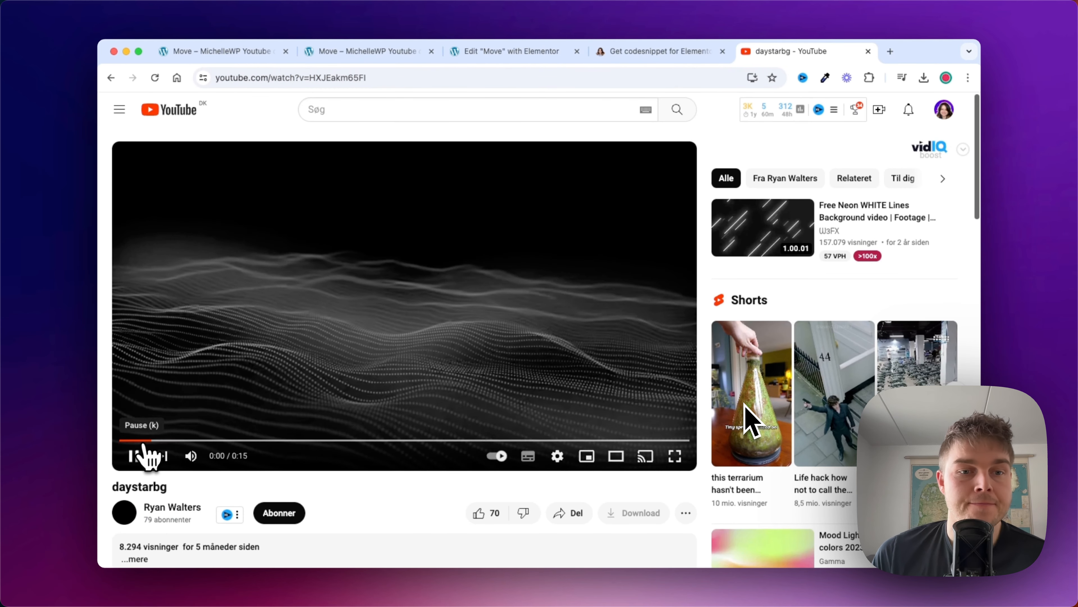
click(374, 53)
click(475, 55)
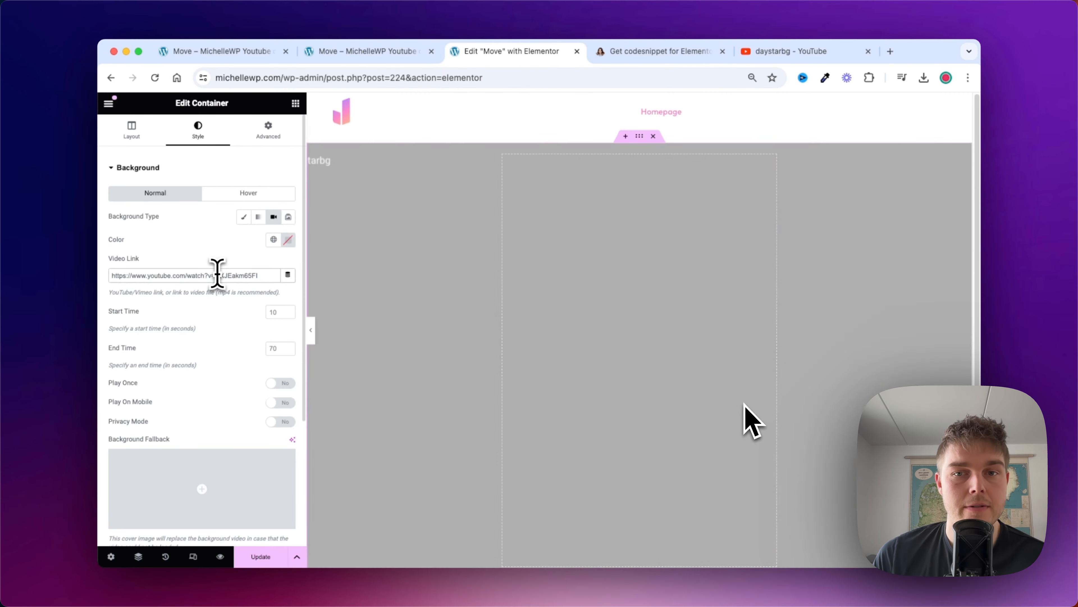
Add a gradient background overlay to the outer container with the global colour Background 1 as its first colour
scroll(229, 253, down, 5)
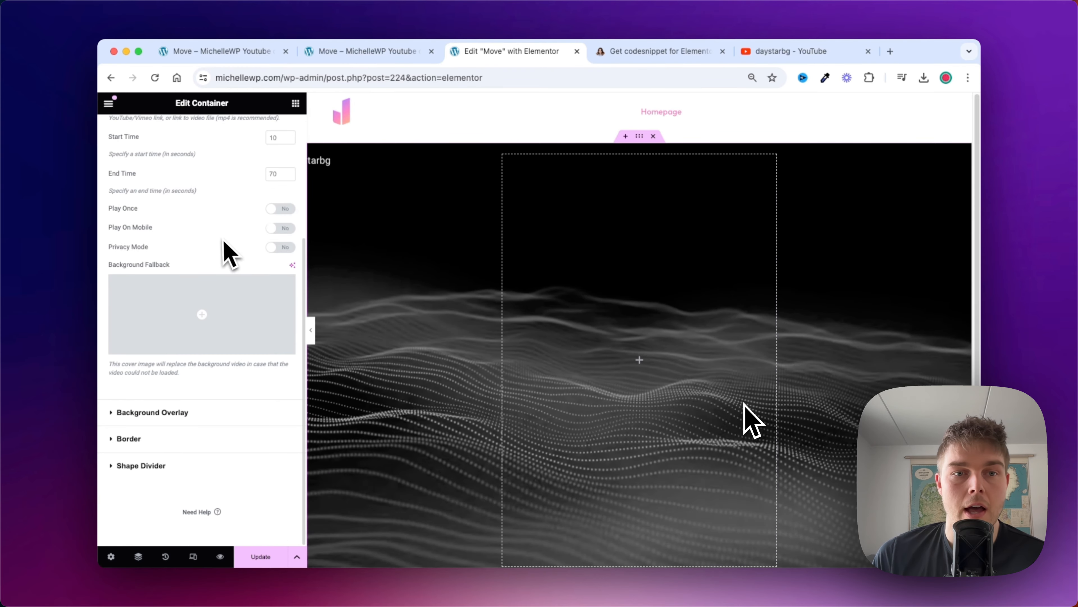
click(180, 415)
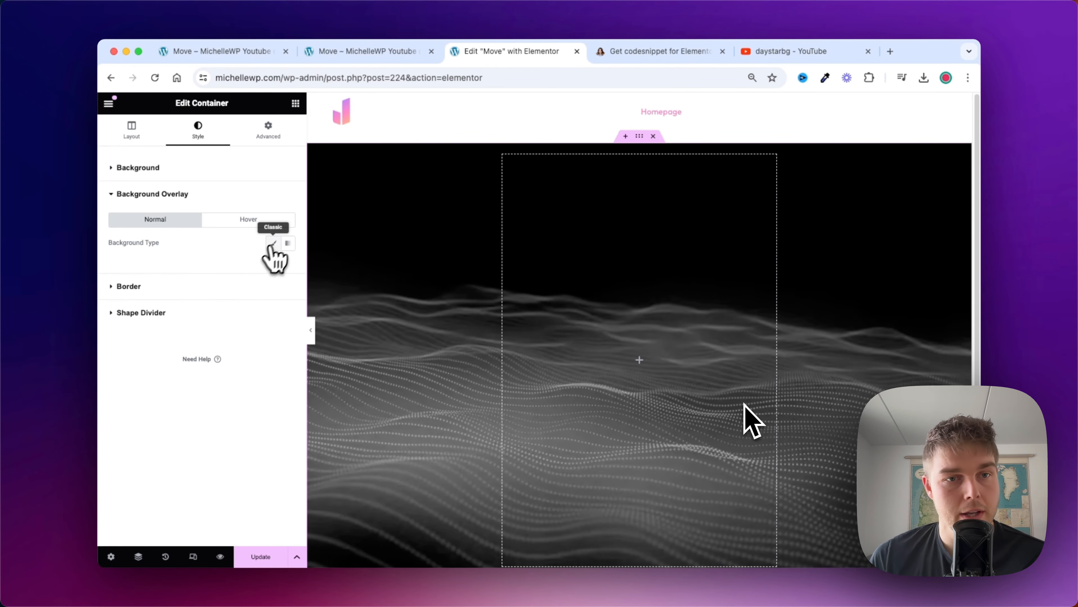
click(274, 244)
click(286, 244)
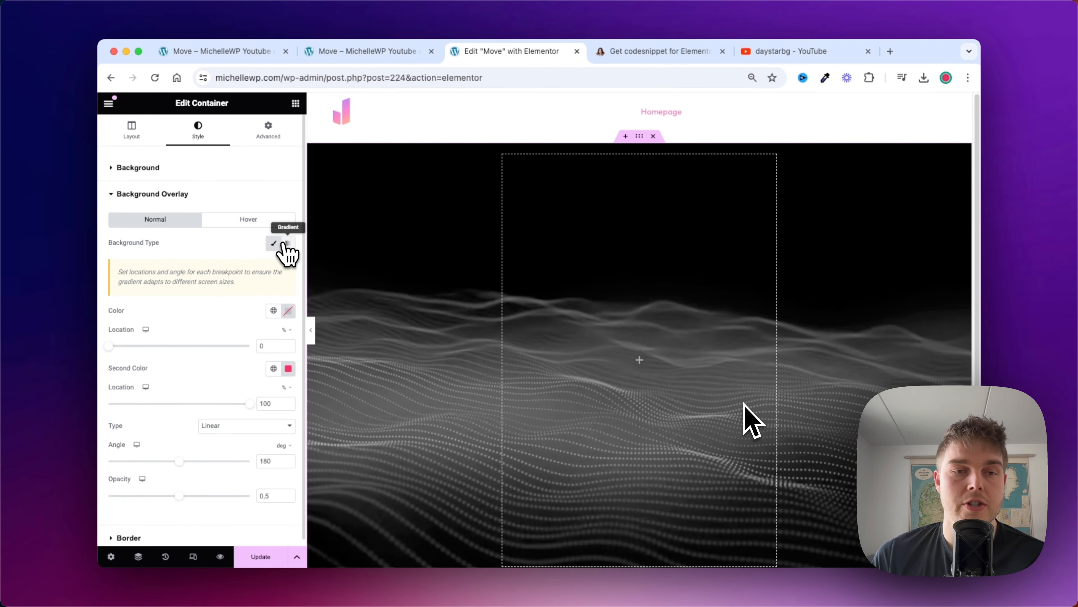
click(278, 317)
scroll(208, 408, down, 2)
click(207, 439)
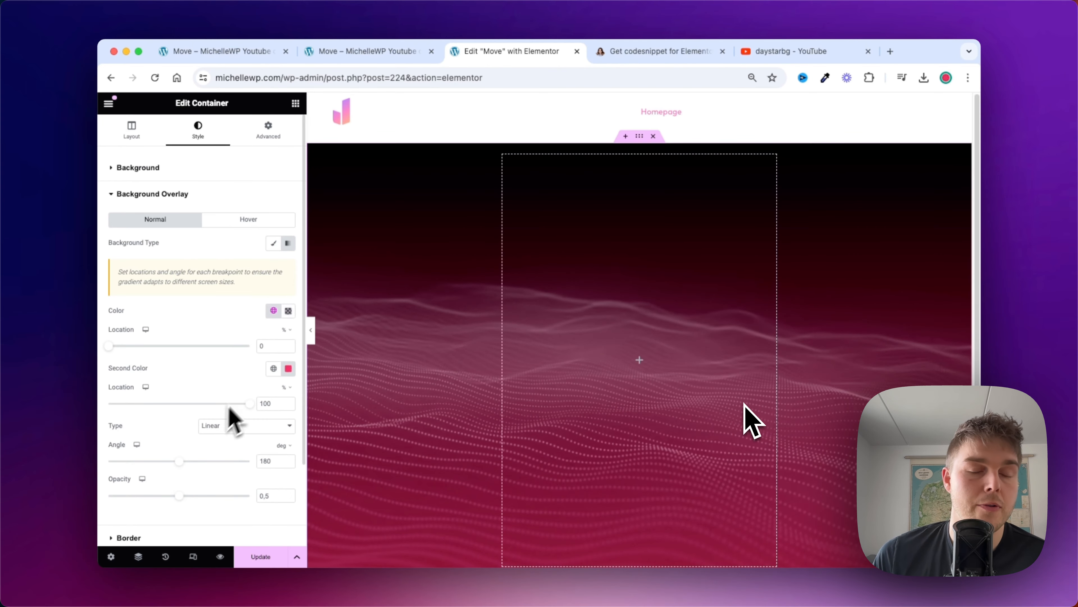
Set the overlay gradient's second colour to the global Background 1 at location 85% and the overlay opacity to 1
click(272, 369)
scroll(208, 467, down, 3)
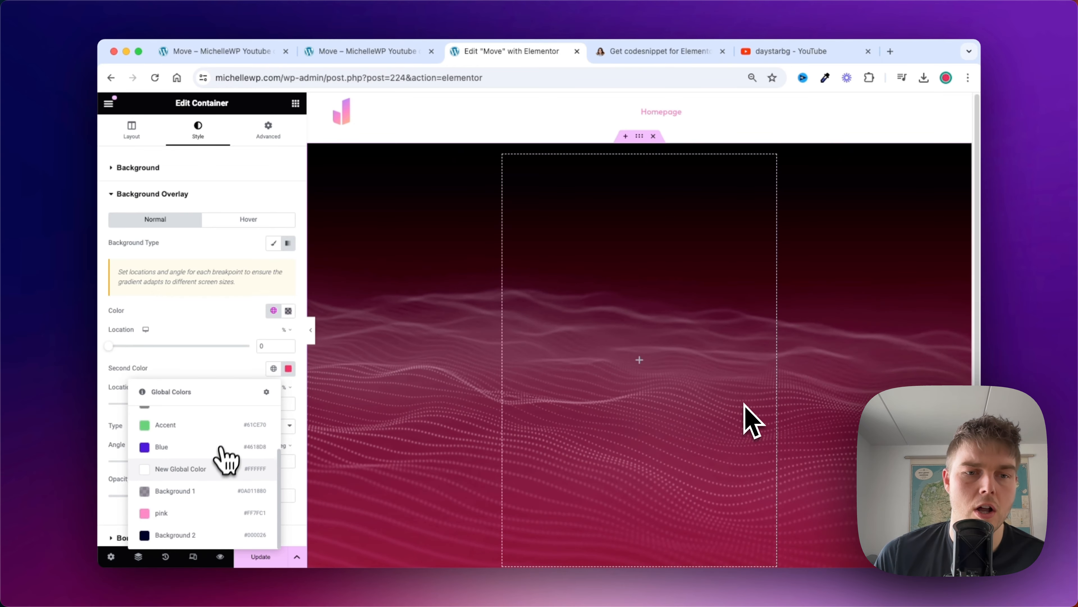
click(206, 490)
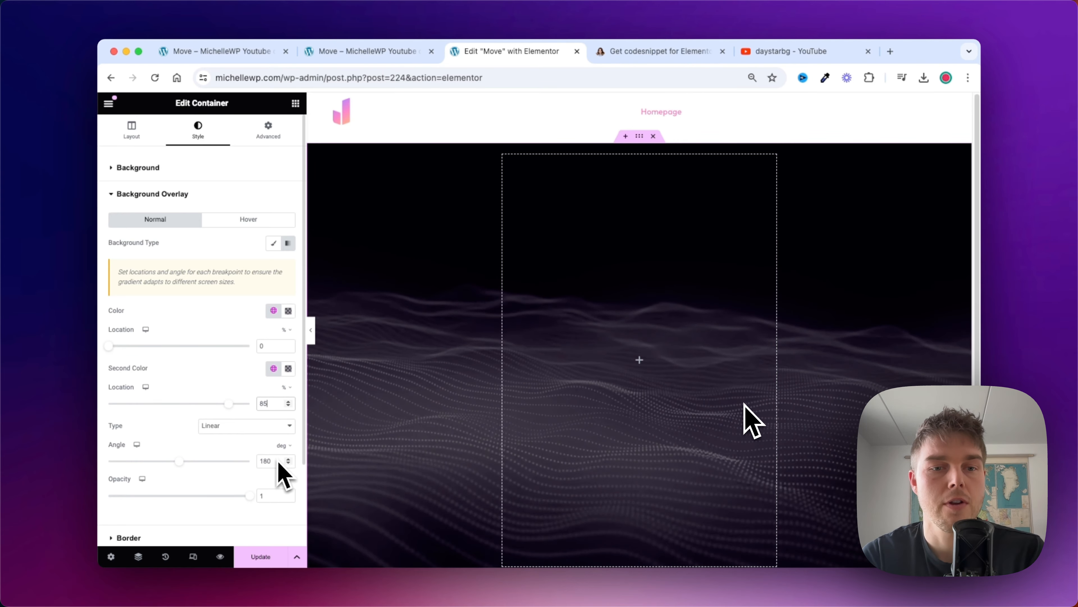
Change the overlay gradient to Radial with its position at Top Center
click(255, 425)
click(262, 444)
click(261, 453)
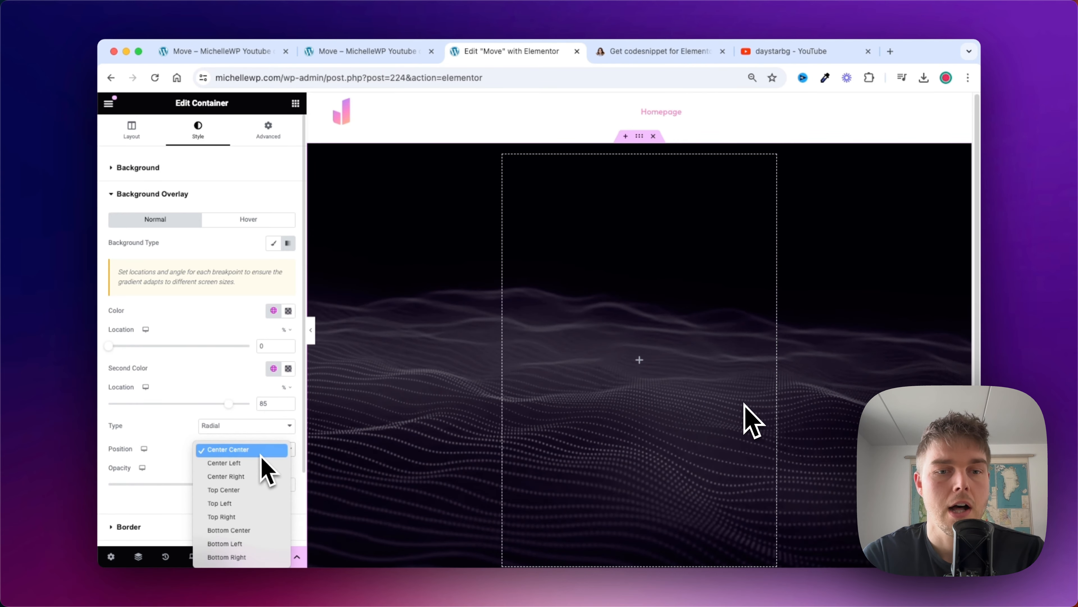
key(Escape)
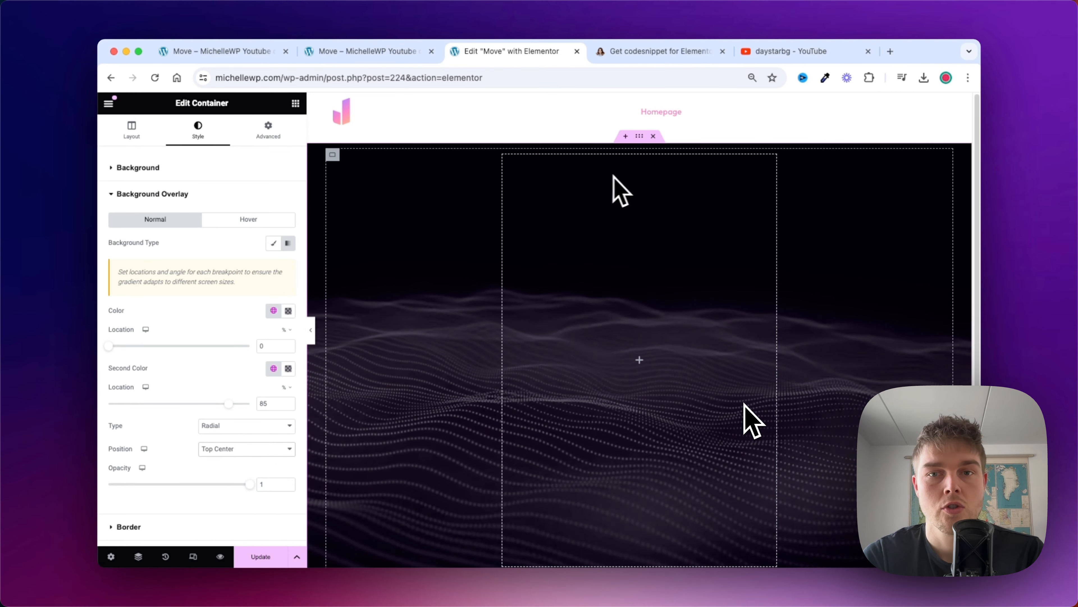
Place a Button widget in the inner container, centre it and set its text to "Welcom to digimax"
click(295, 103)
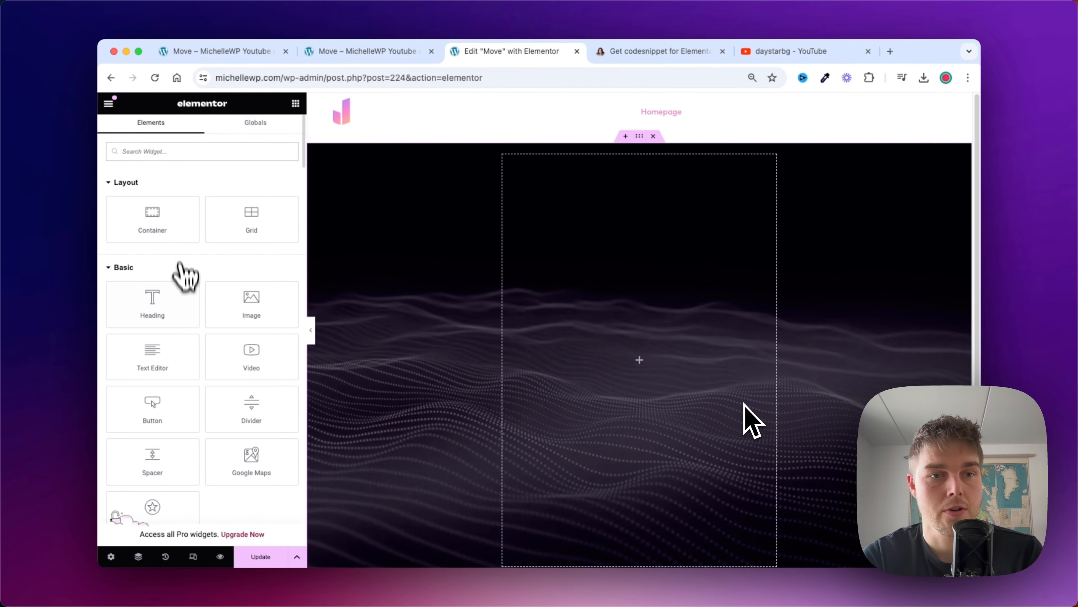
drag(193, 405, 614, 212)
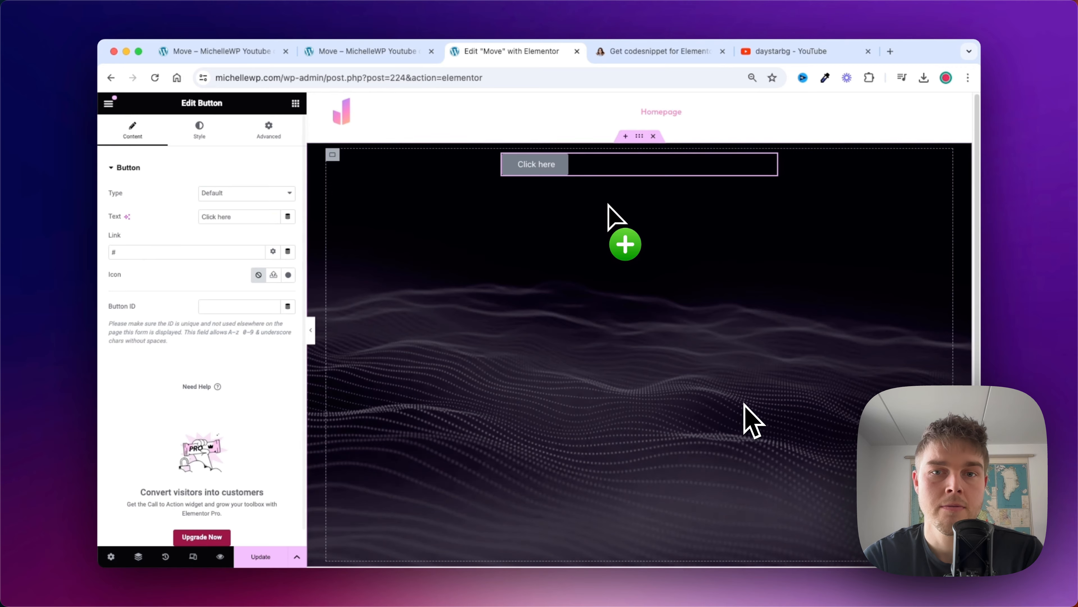
click(215, 140)
click(260, 193)
click(149, 135)
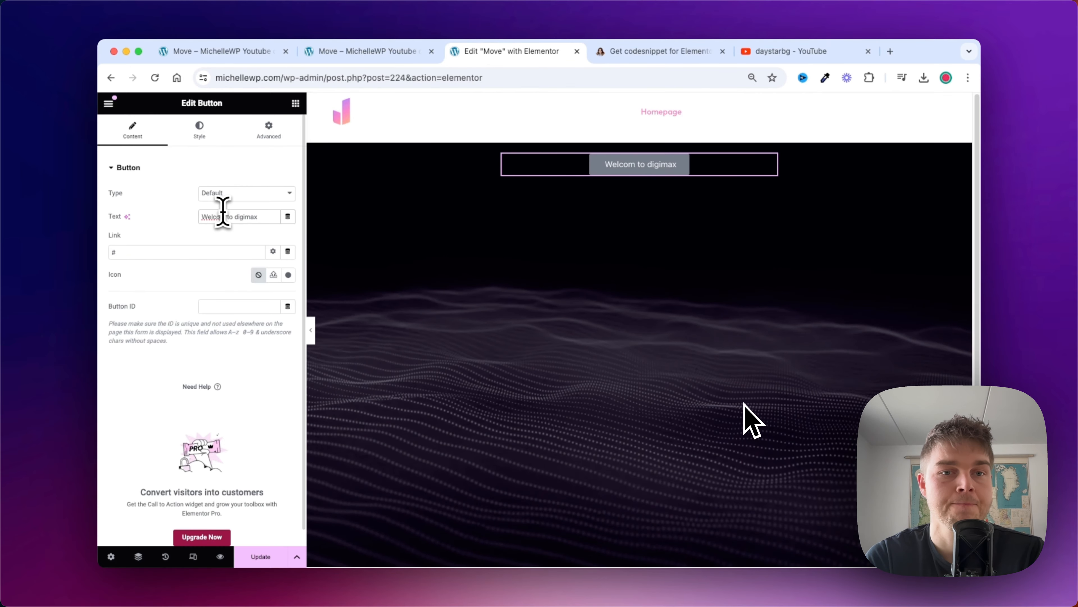
Set the button's border radius to 100 px and its padding to 8 px on all sides
click(201, 135)
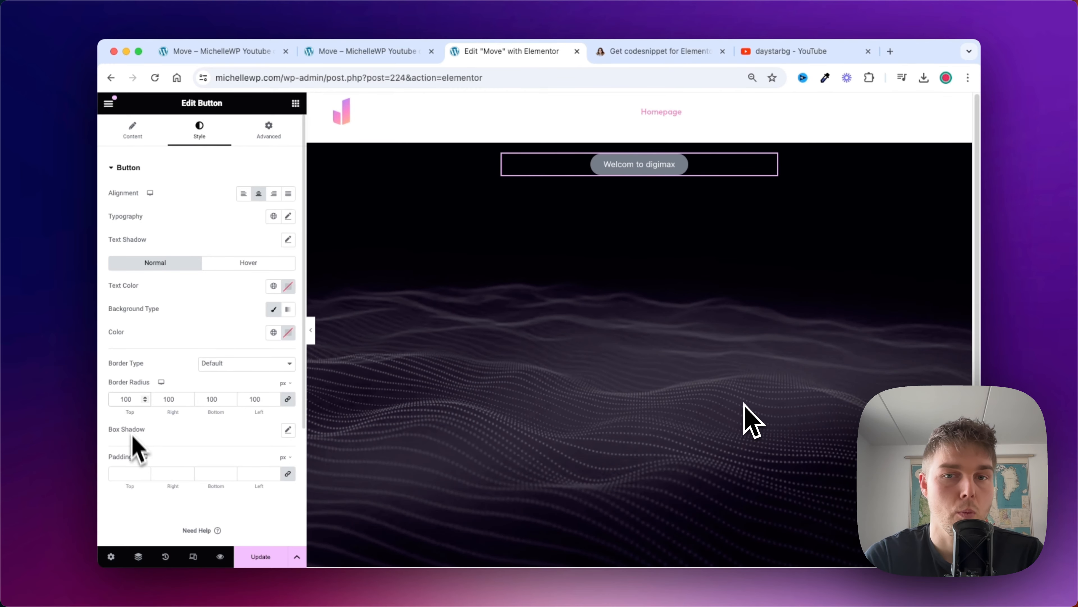
click(129, 473)
text(5)
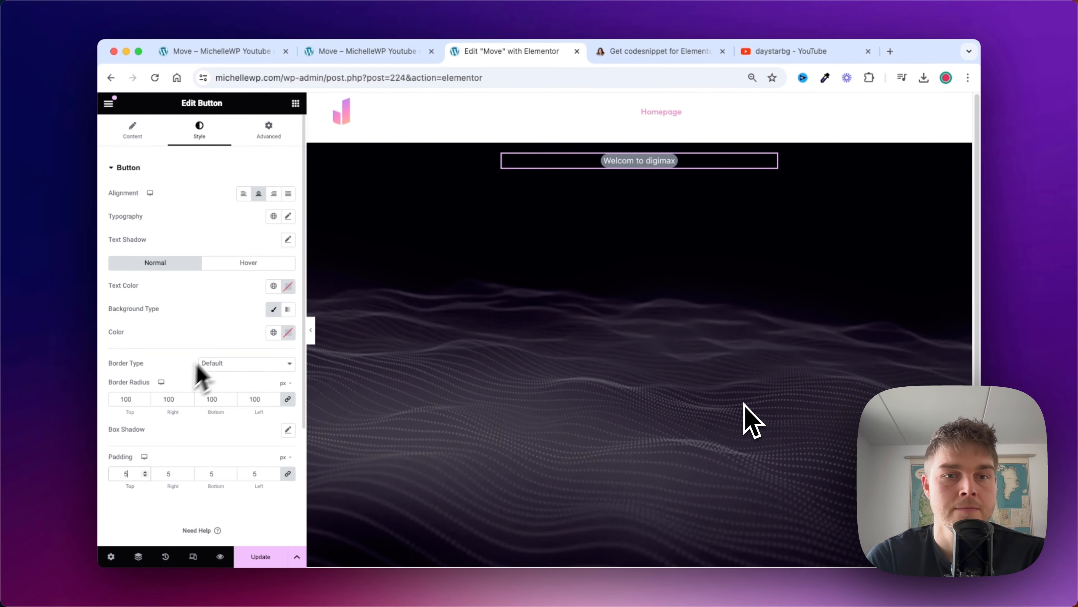
key(Up)
key(Up)
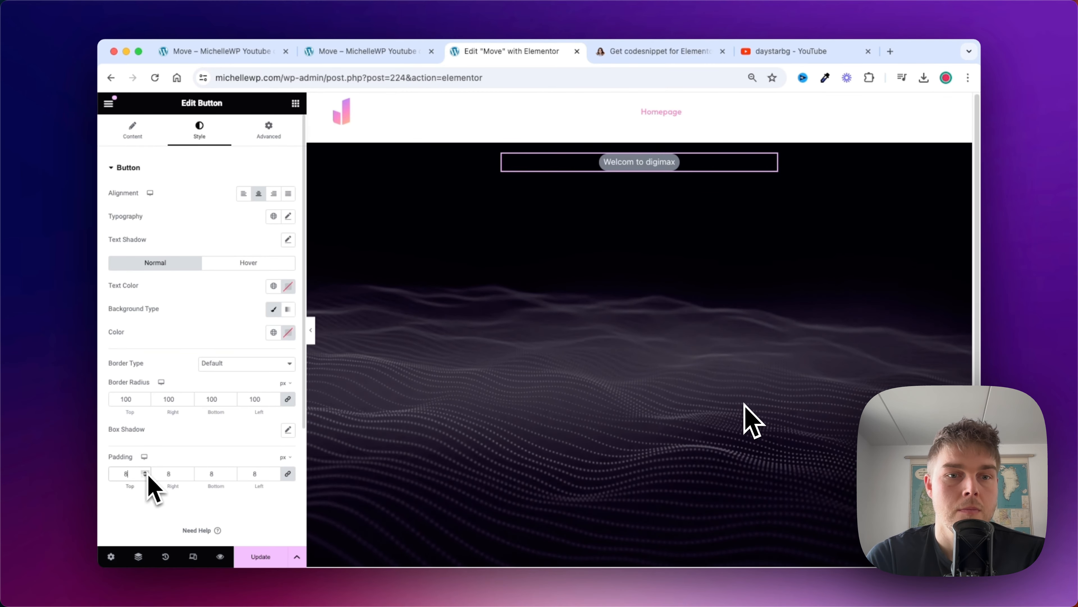
Make the button's background colour transparent with #02010100 and its text colour white with #FFFFFF
click(288, 333)
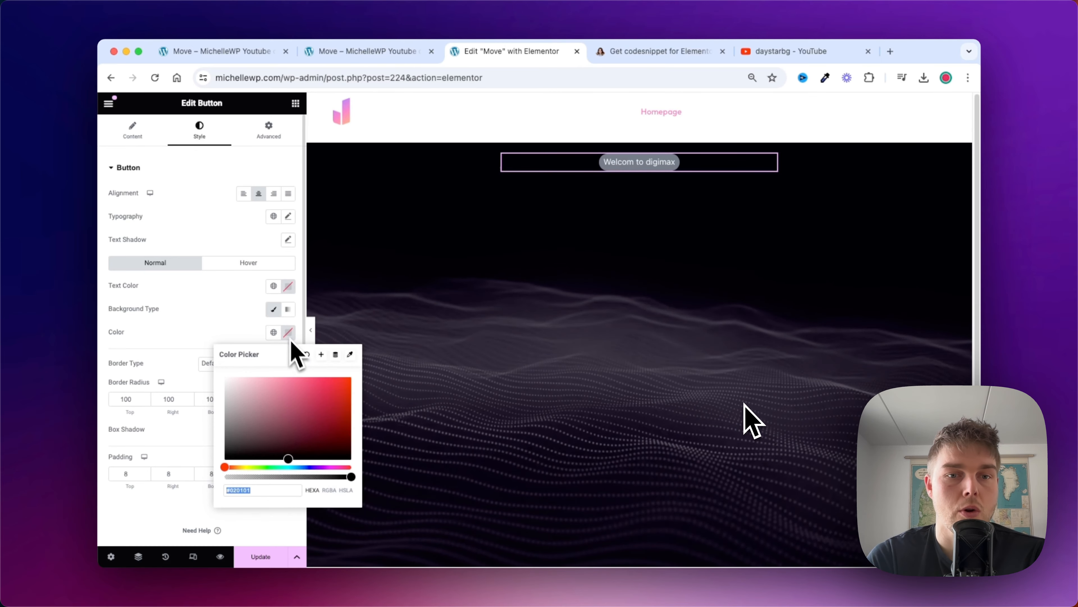
key(Right)
text(00)
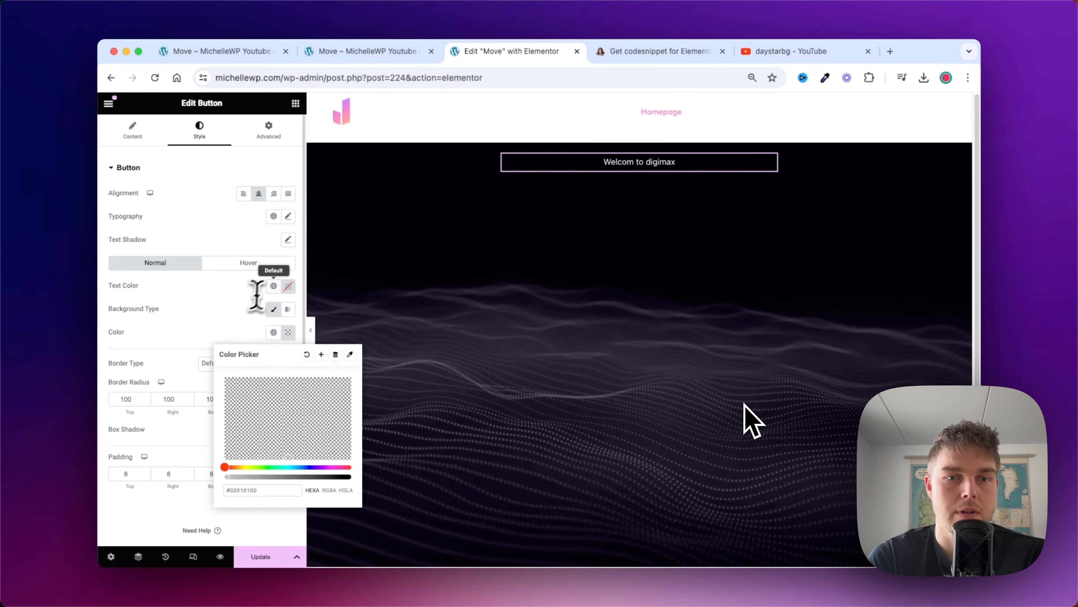
click(289, 286)
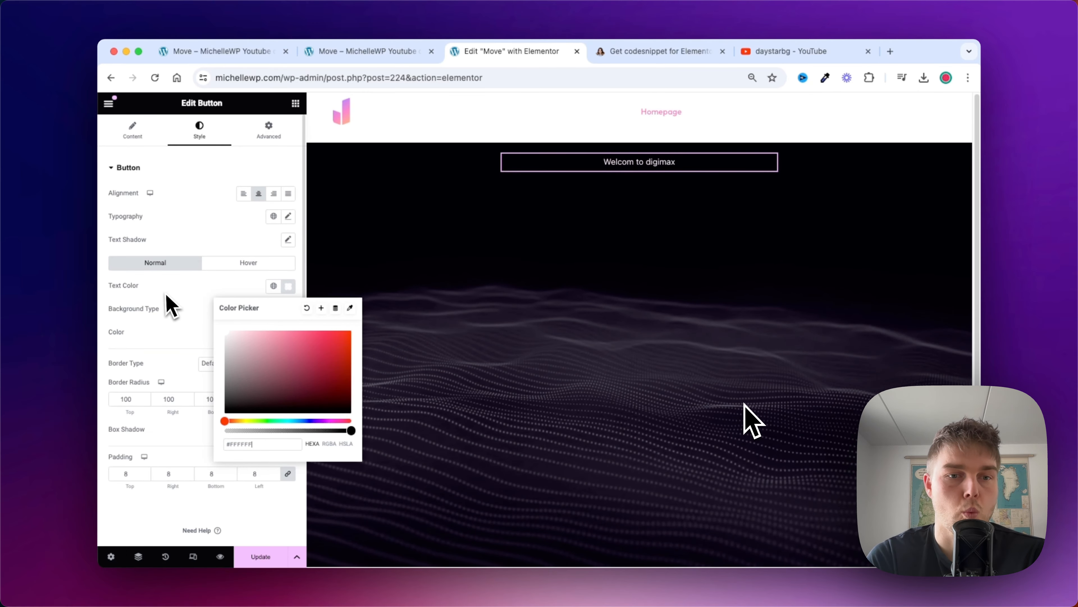
click(172, 308)
Give the button a solid 1 px border in the global pink colour
click(222, 364)
click(225, 390)
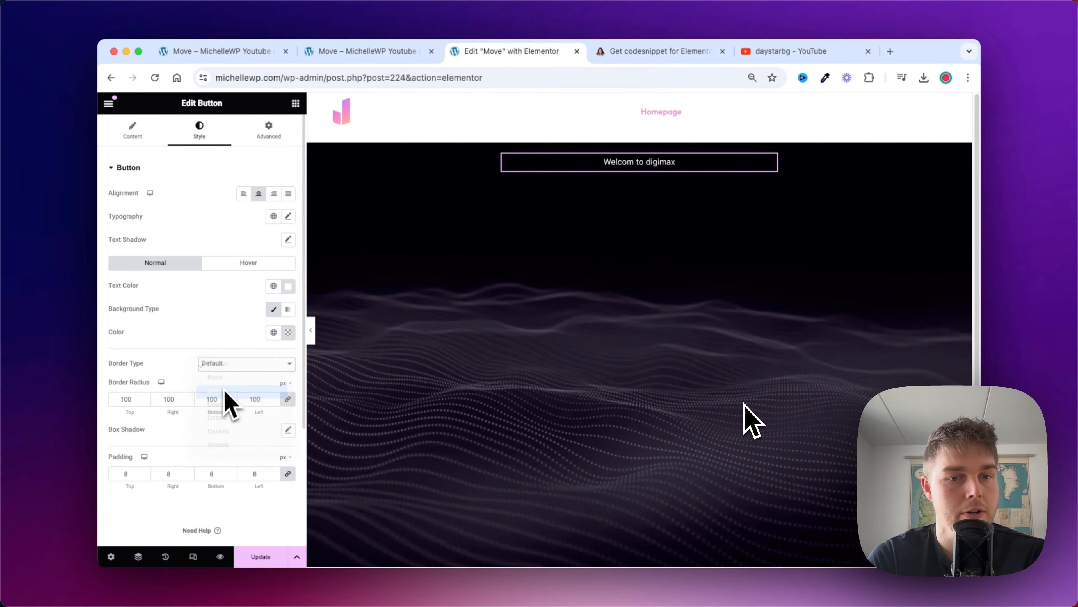
click(145, 397)
click(274, 429)
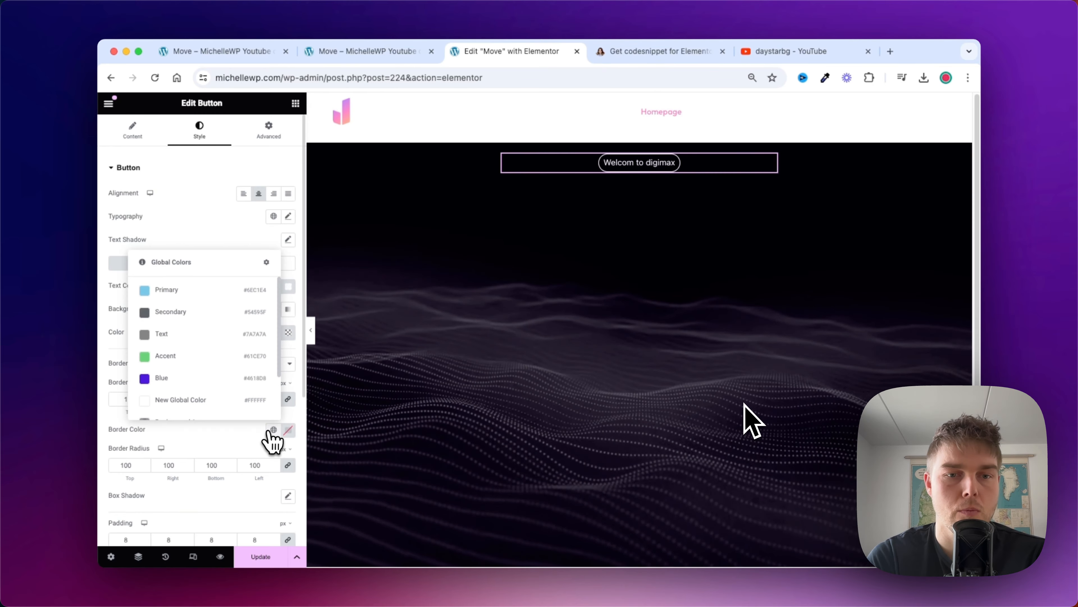
scroll(195, 383, down, 2)
click(196, 383)
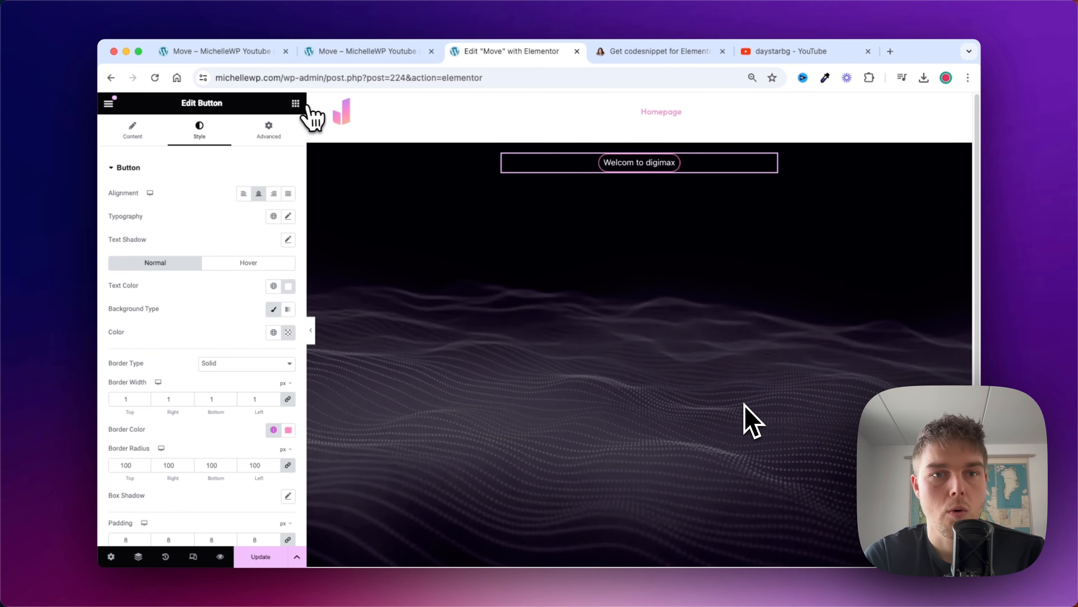
Add a Text Editor widget below the button, centre its text and colour it light grey #C5C5C5
click(296, 103)
drag(169, 345, 638, 180)
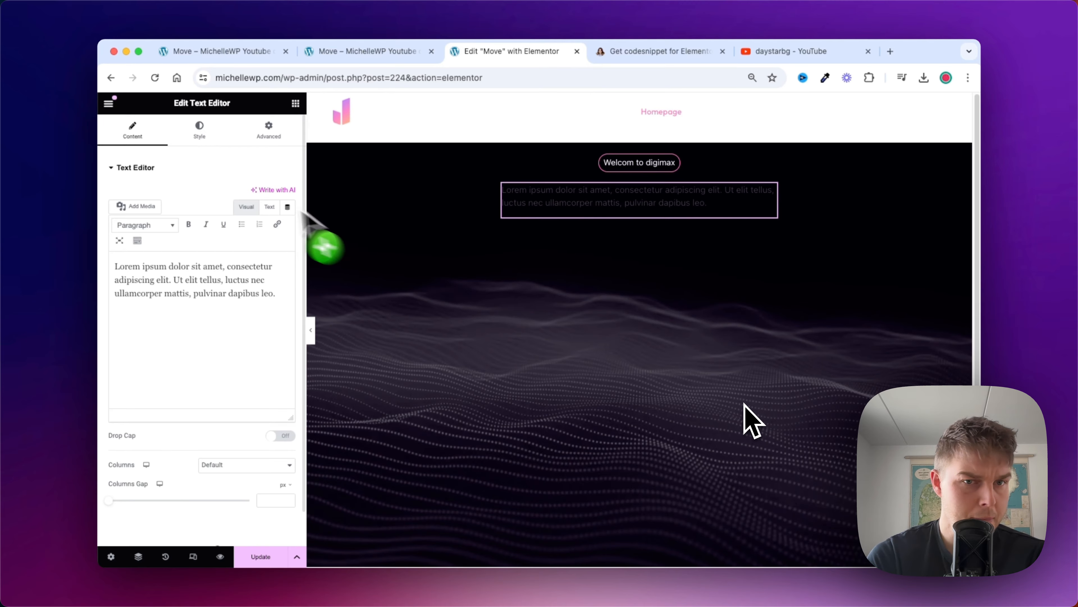
click(200, 130)
click(288, 217)
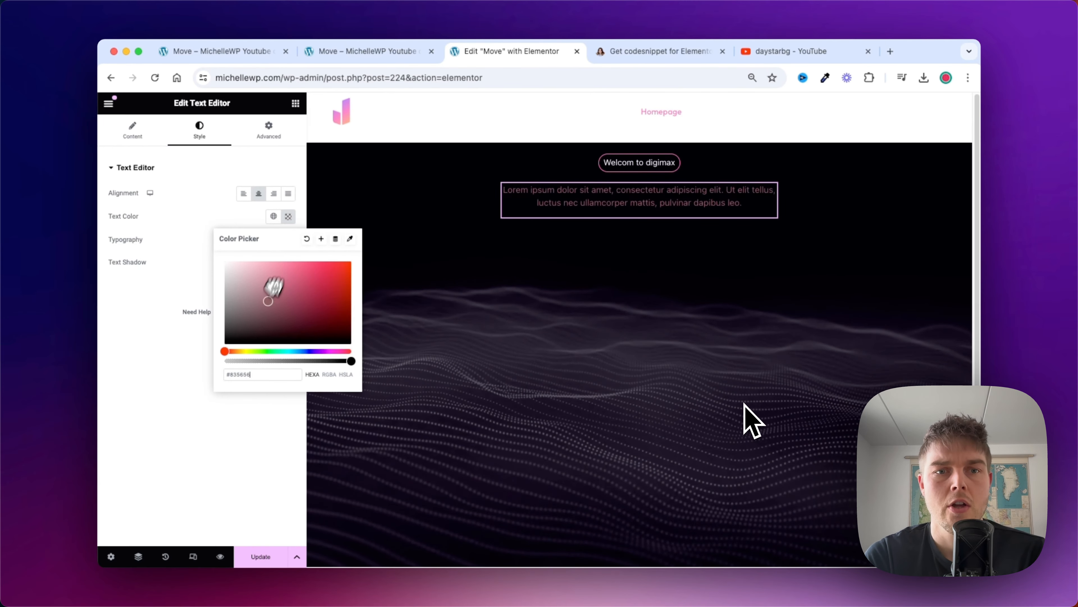
drag(272, 292, 218, 267)
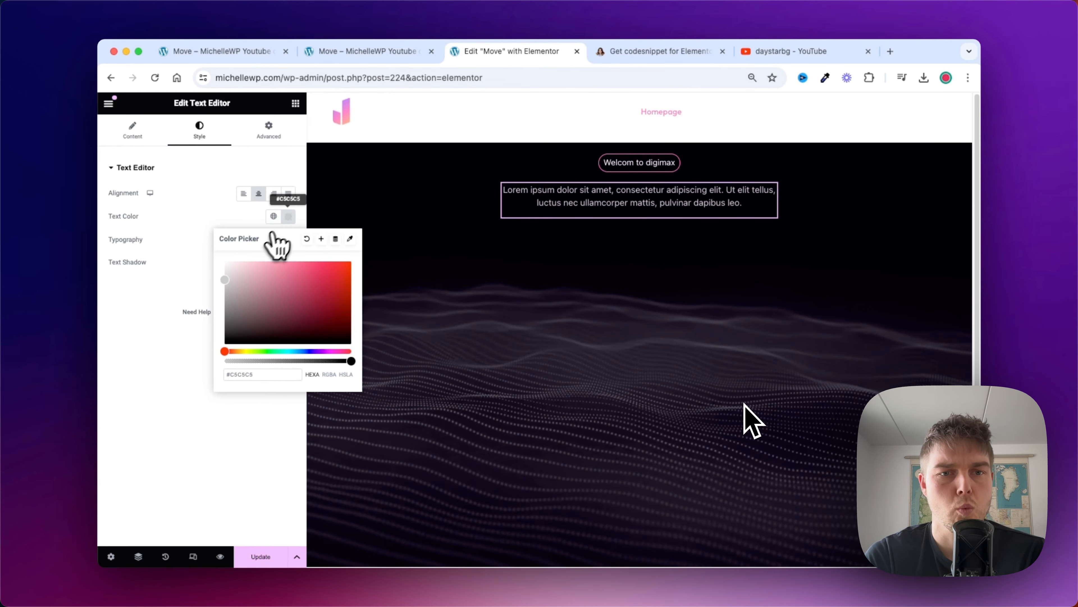
Set the font family of the intro text below the welcome button to Inter
click(288, 239)
click(255, 292)
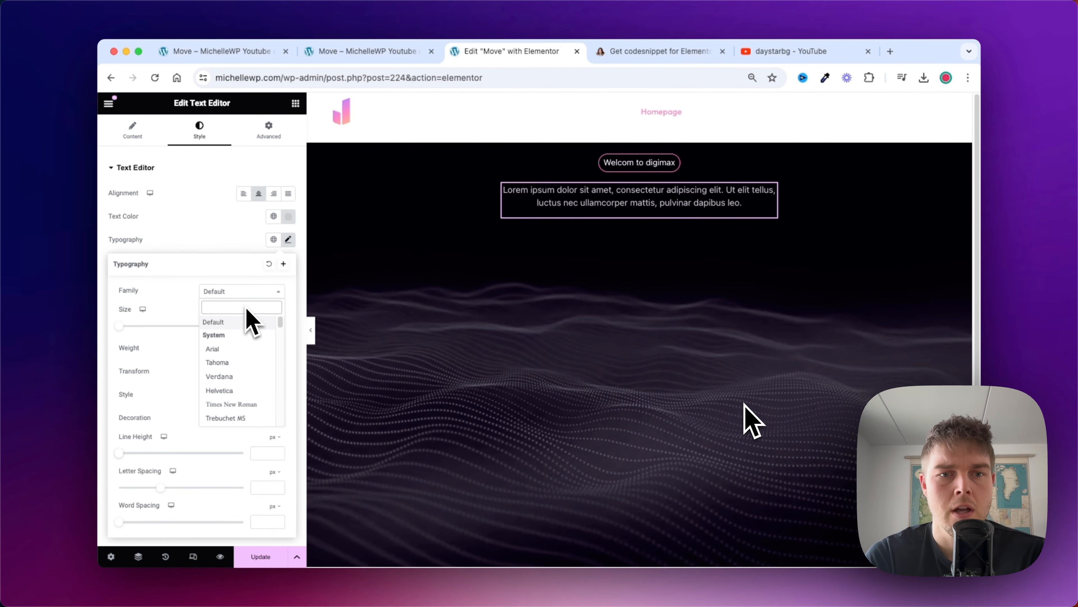
text(inter)
key(Return)
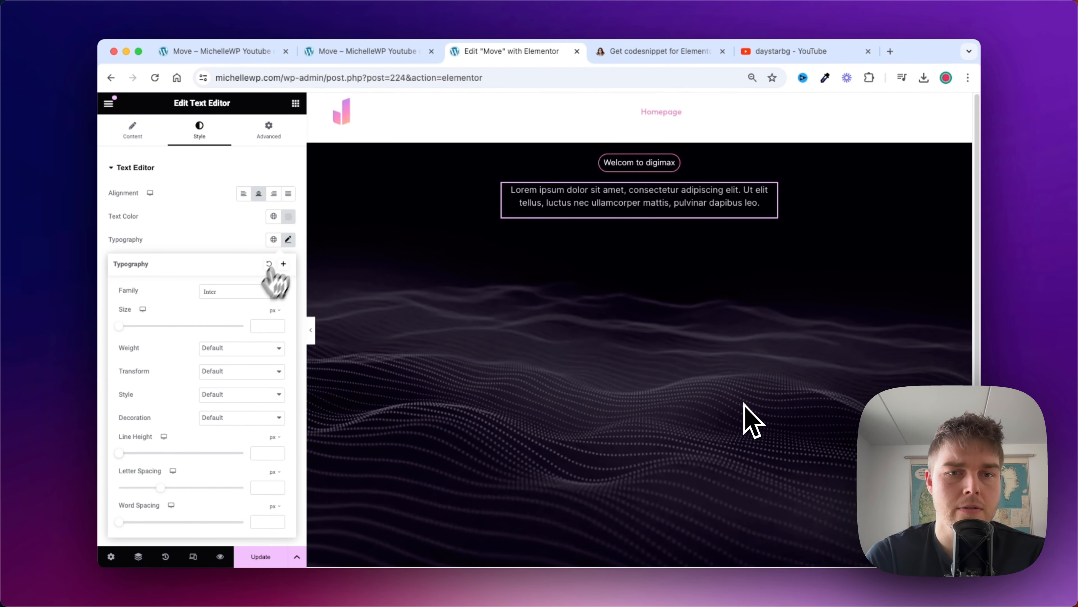
click(290, 240)
Add a Button widget below the intro text and centre it
click(295, 104)
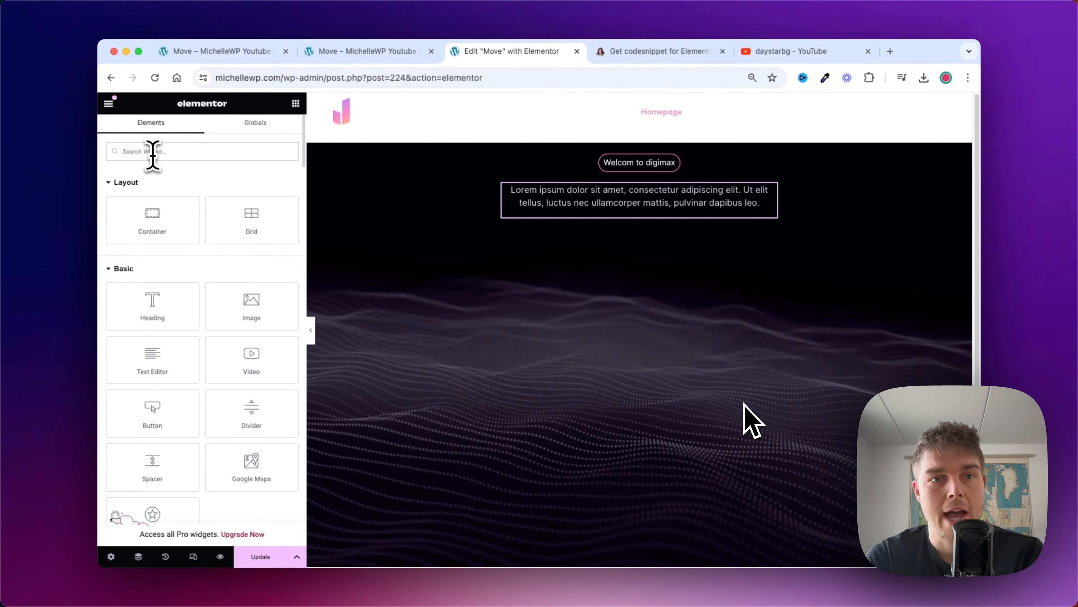
text(but)
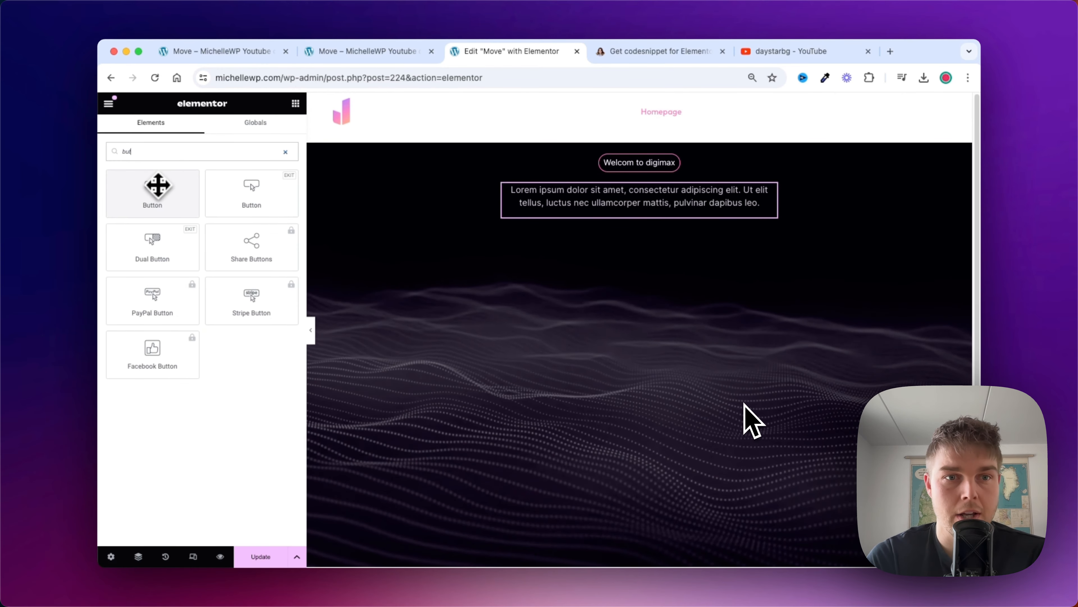
drag(157, 185, 602, 220)
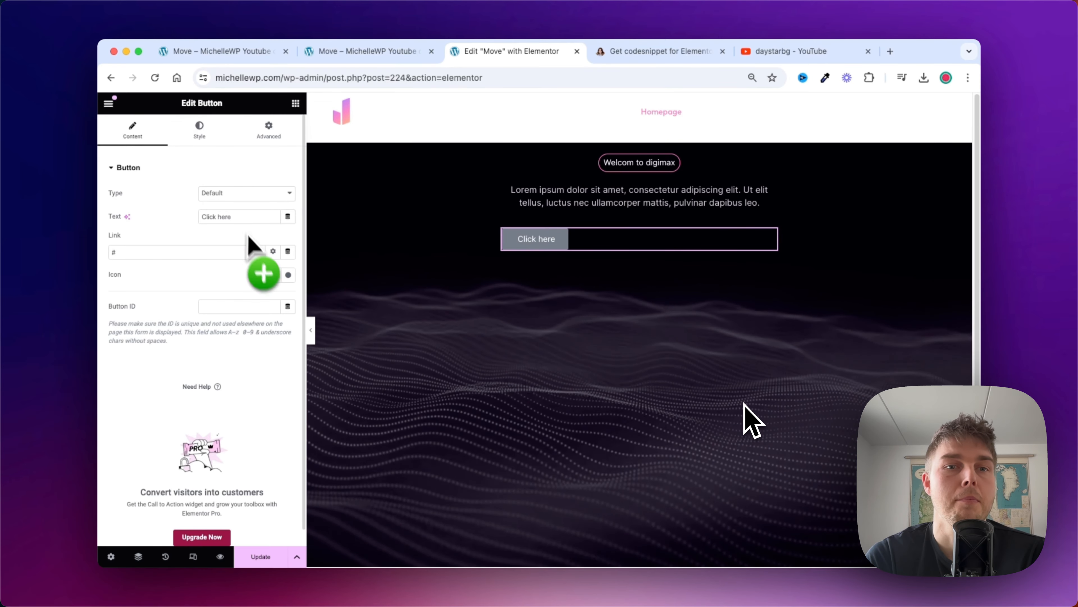
click(218, 147)
click(257, 194)
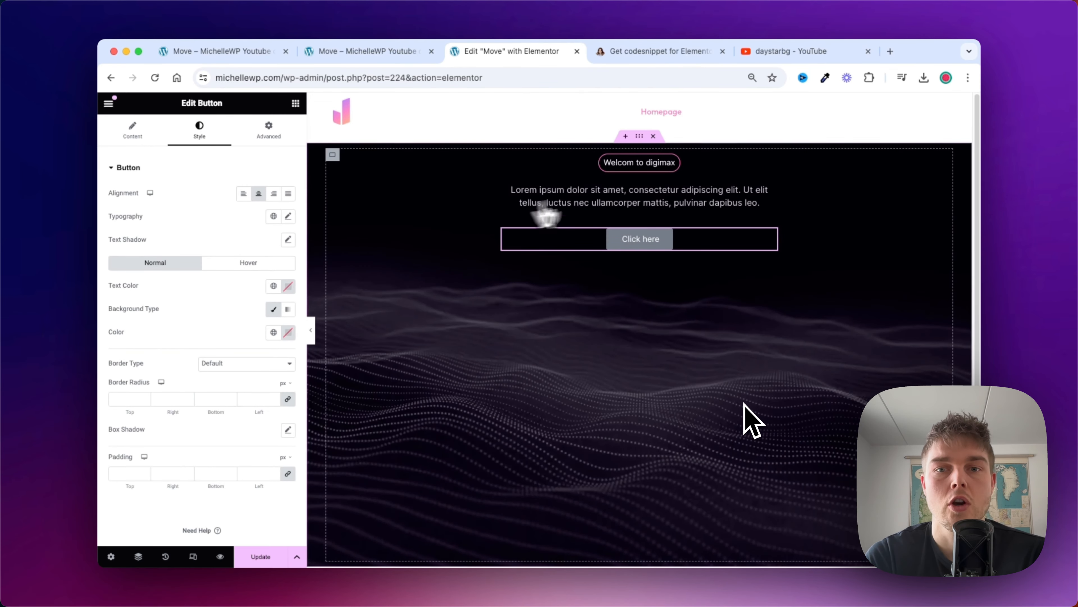
Copy the welcome button and paste its style onto the new button below the intro text
right_click(620, 170)
click(641, 220)
right_click(638, 241)
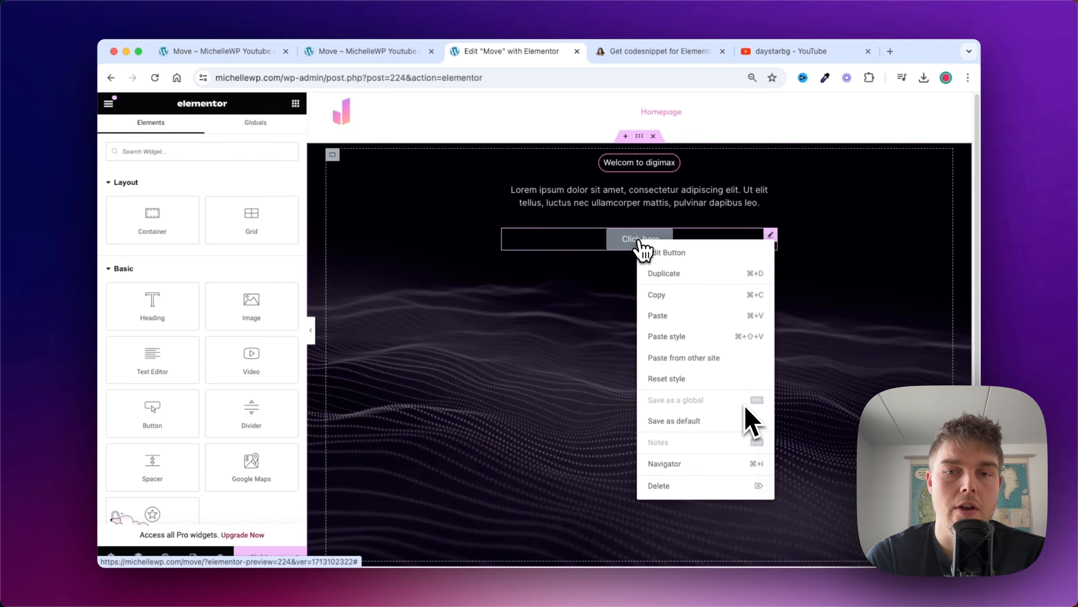
click(688, 335)
click(641, 241)
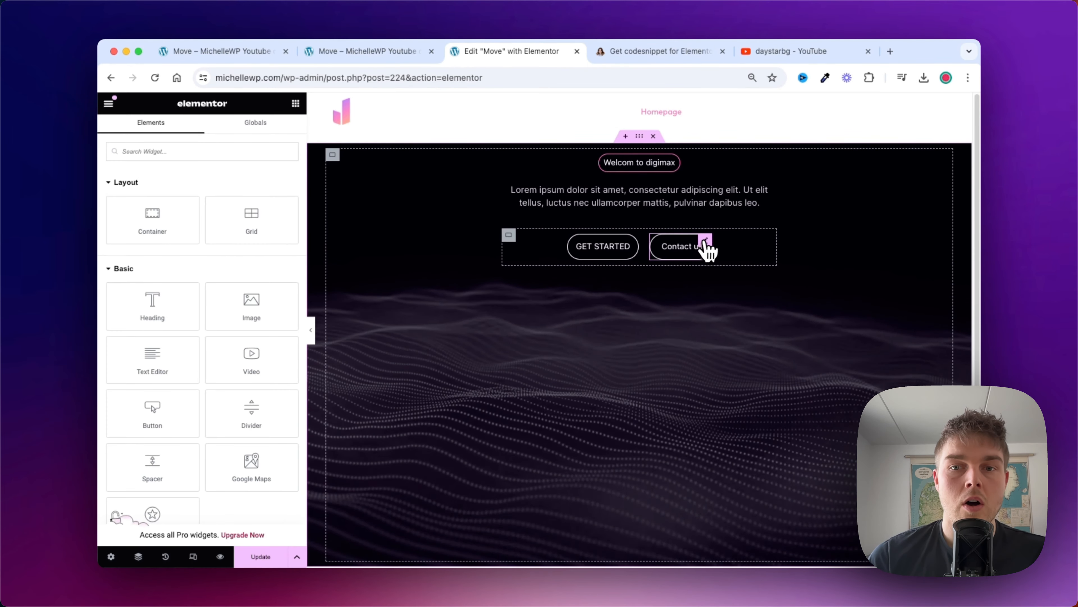
Set the text transform of the Contact us button to Uppercase
click(699, 247)
click(199, 127)
click(288, 216)
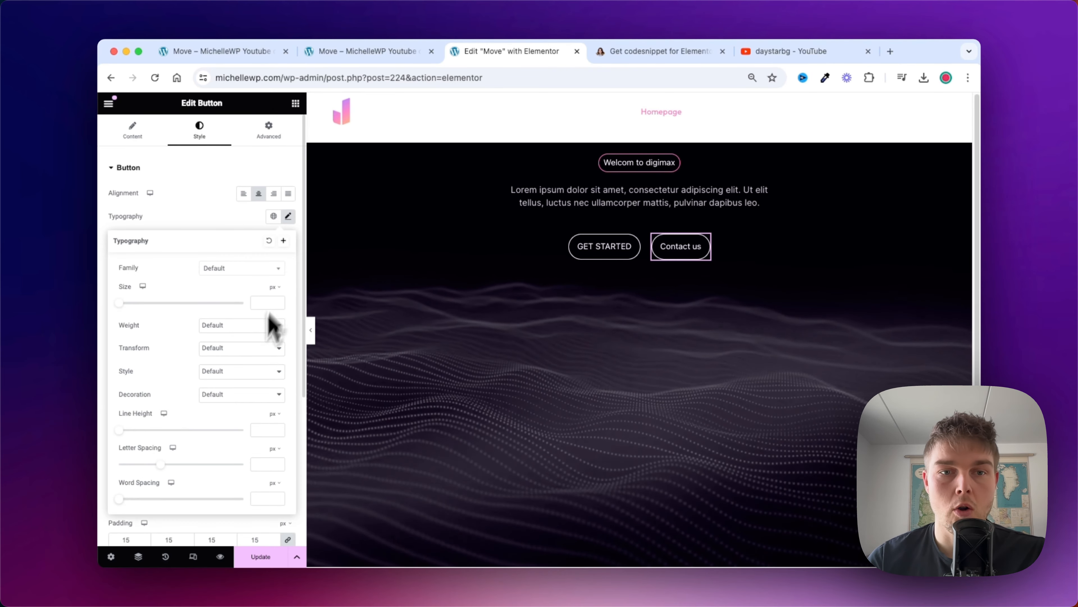
click(231, 394)
click(261, 393)
click(240, 347)
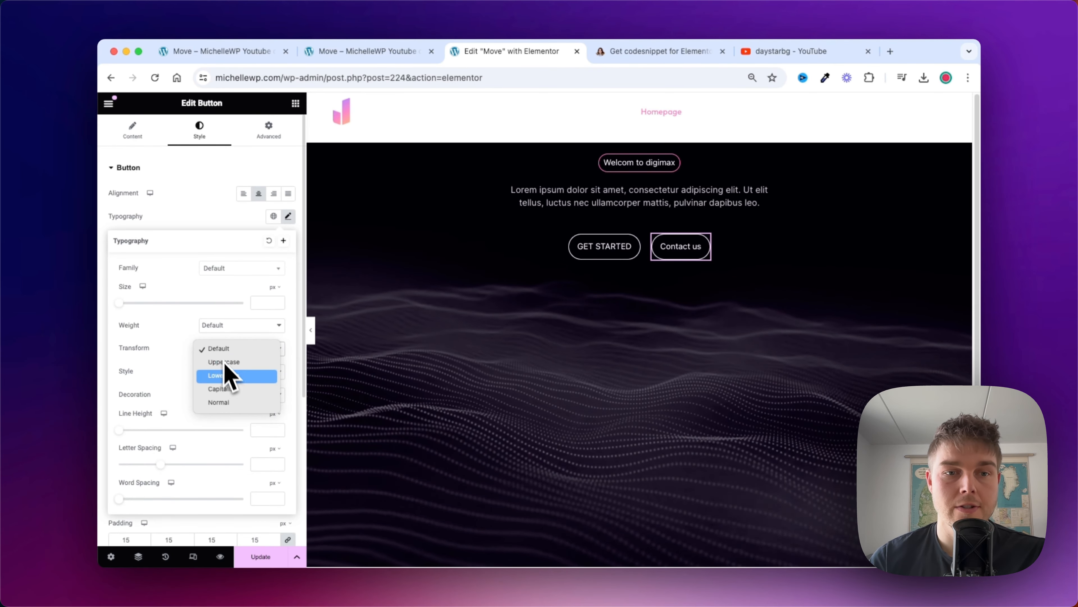
click(246, 365)
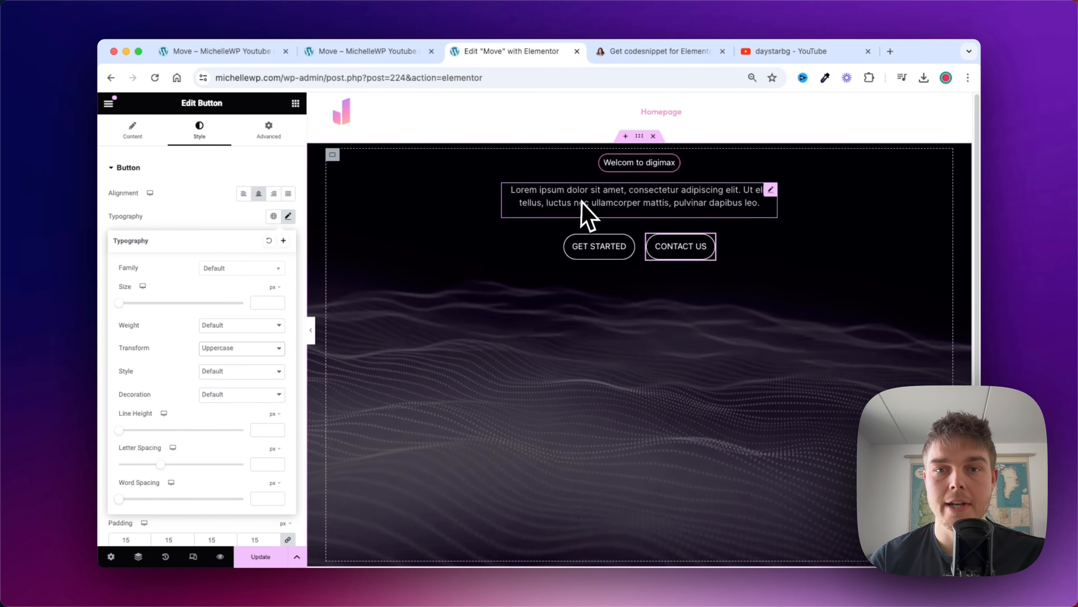
Add an HTML widget between the welcome button and the intro text
click(297, 105)
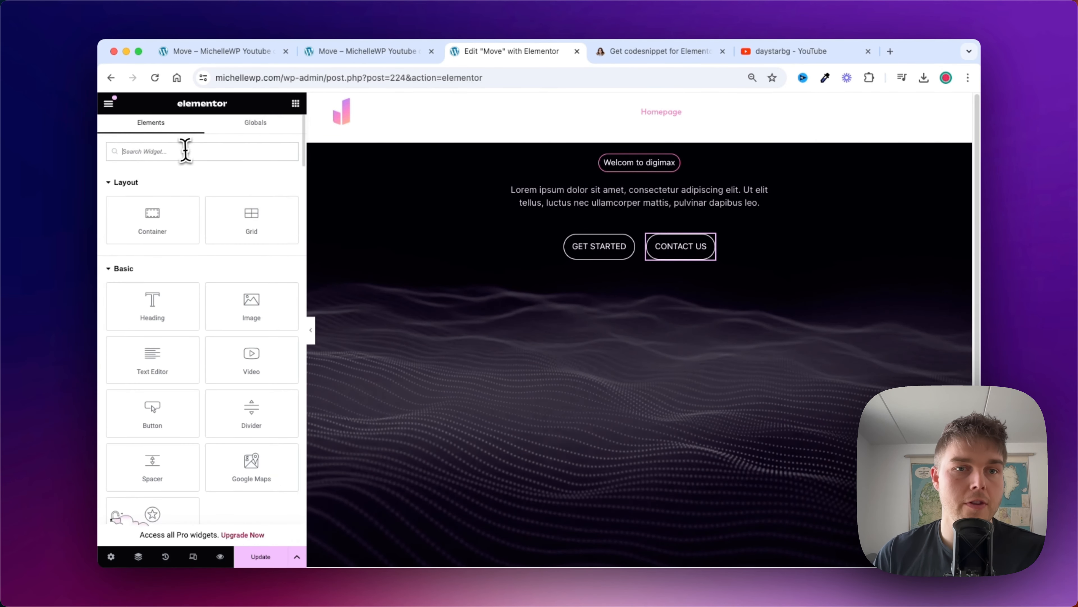
text(html)
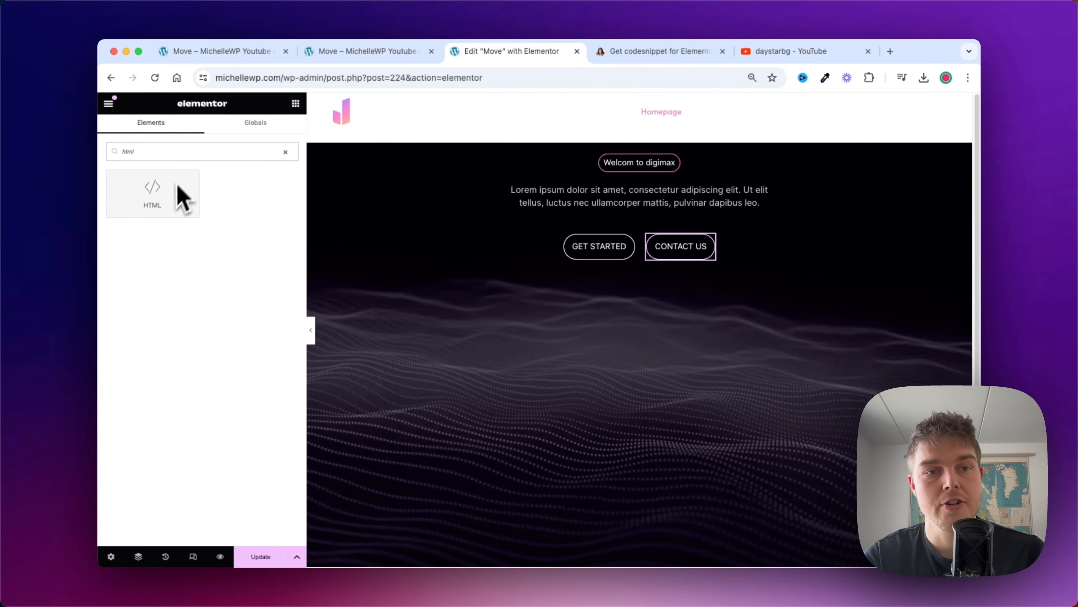
drag(181, 198, 635, 198)
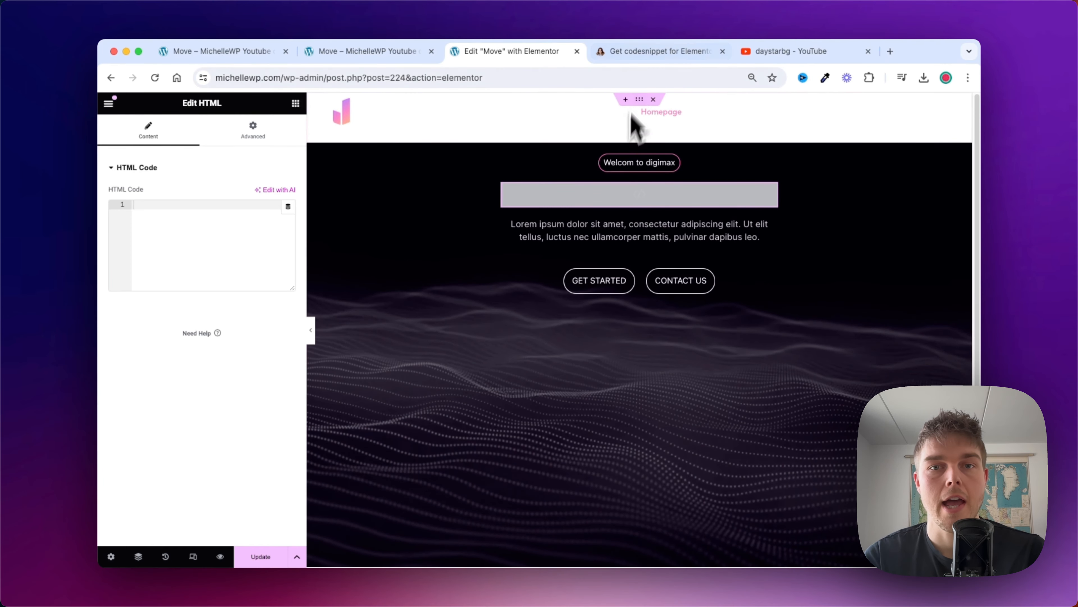
Copy the complete Mouse Tracking code snippet from the open lifeonablock.com page
click(651, 53)
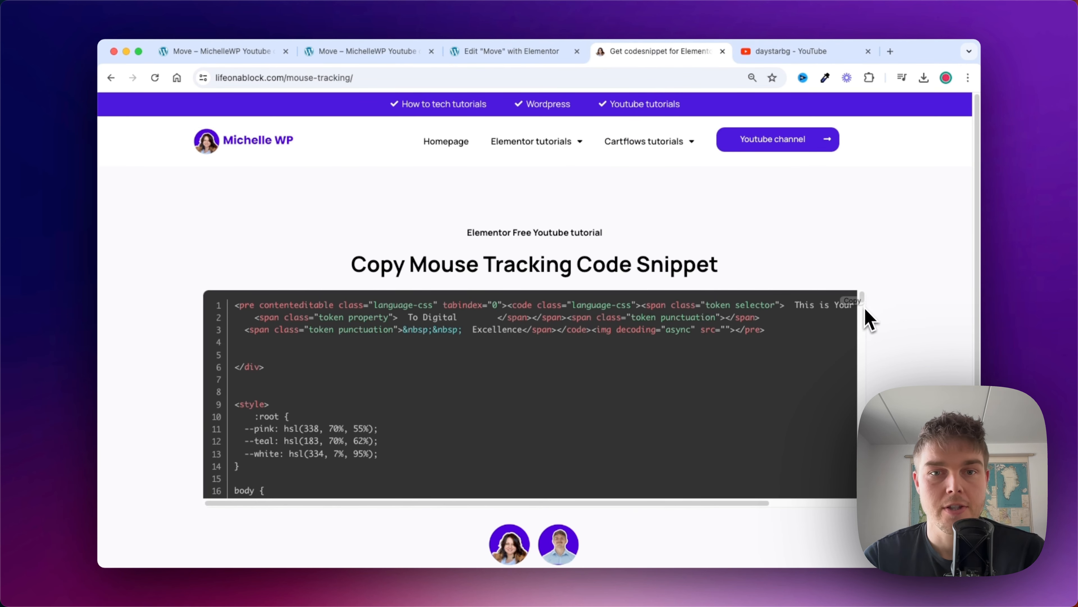
scroll(838, 342, down, 10)
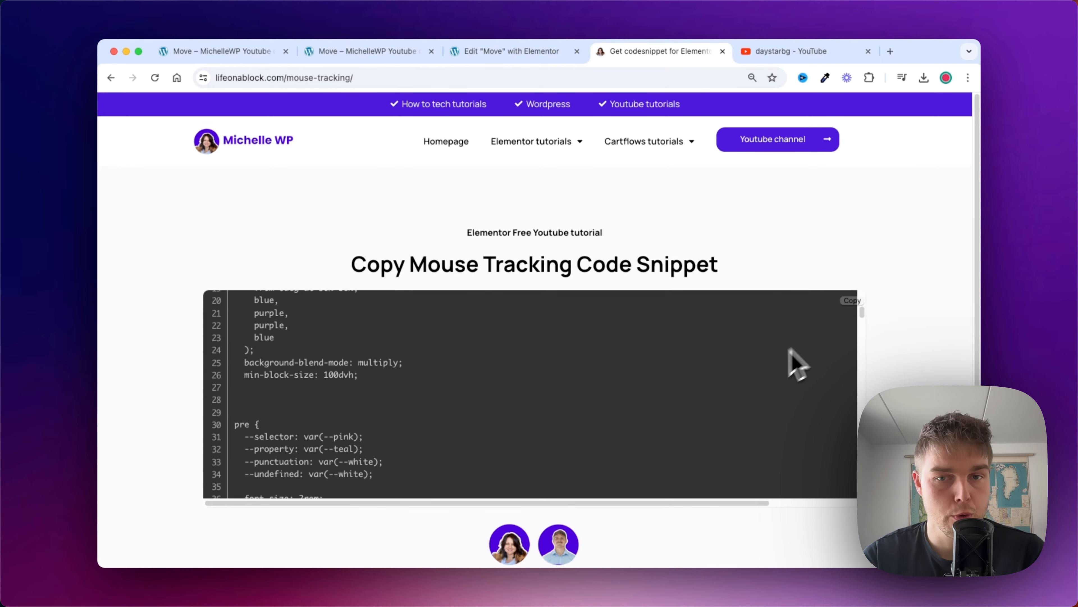
scroll(516, 393, up, 10)
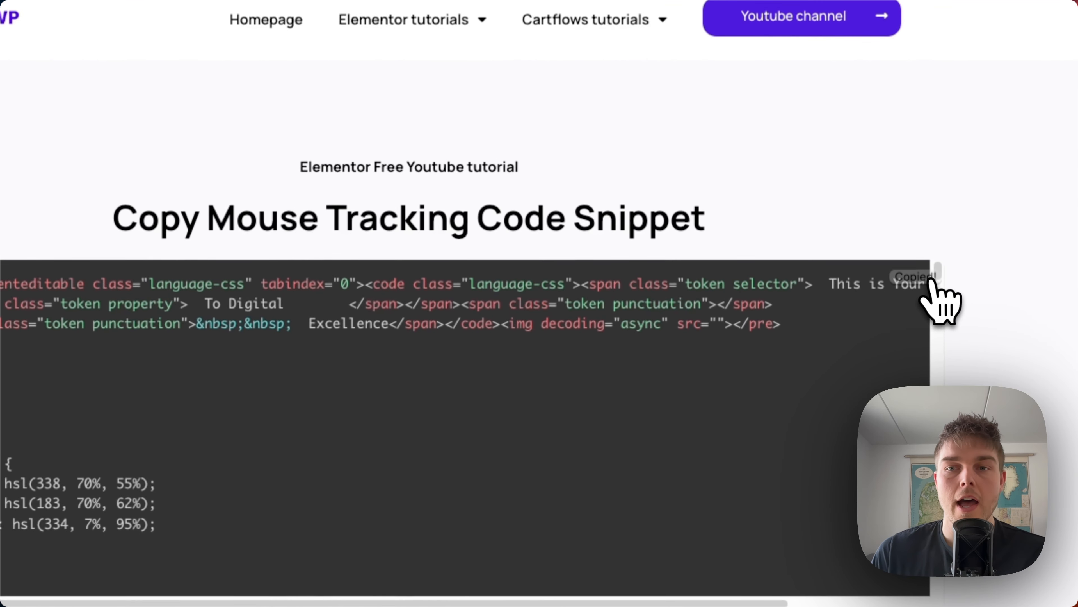
click(917, 268)
Paste the copied snippet into the HTML widget's code in the Elementor editor and update the page
click(516, 49)
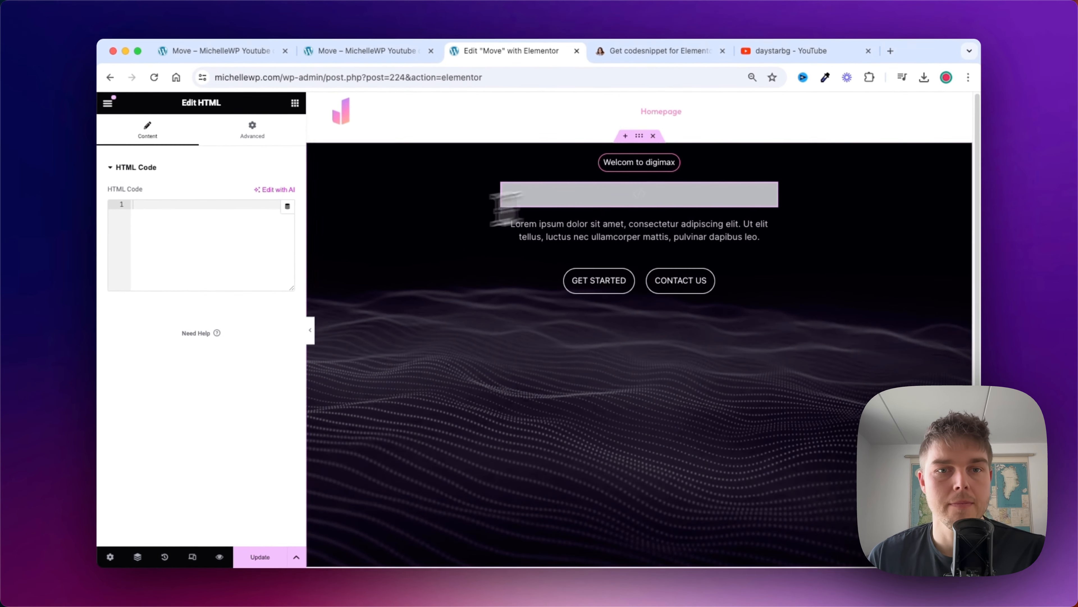
key(super+v)
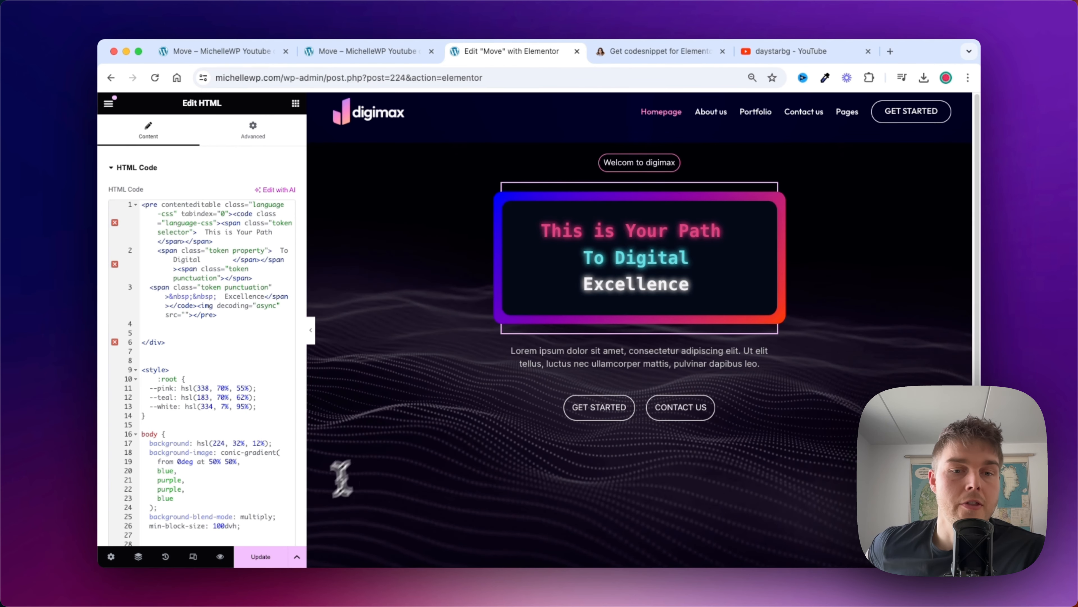
click(260, 558)
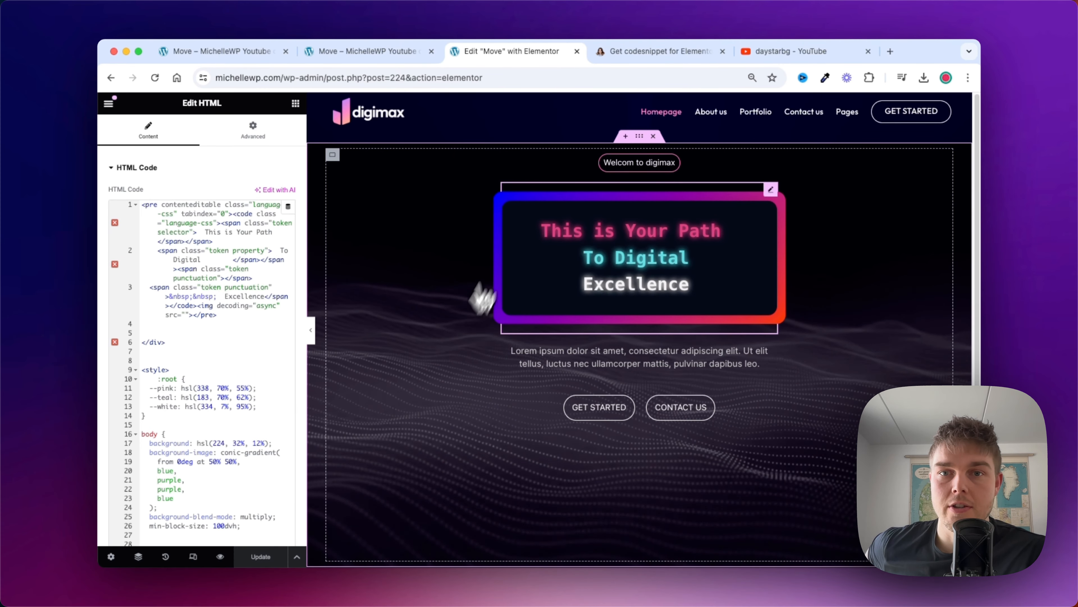
Unlink the hero container's padding, set only its top padding to 60 px and update the page
click(639, 139)
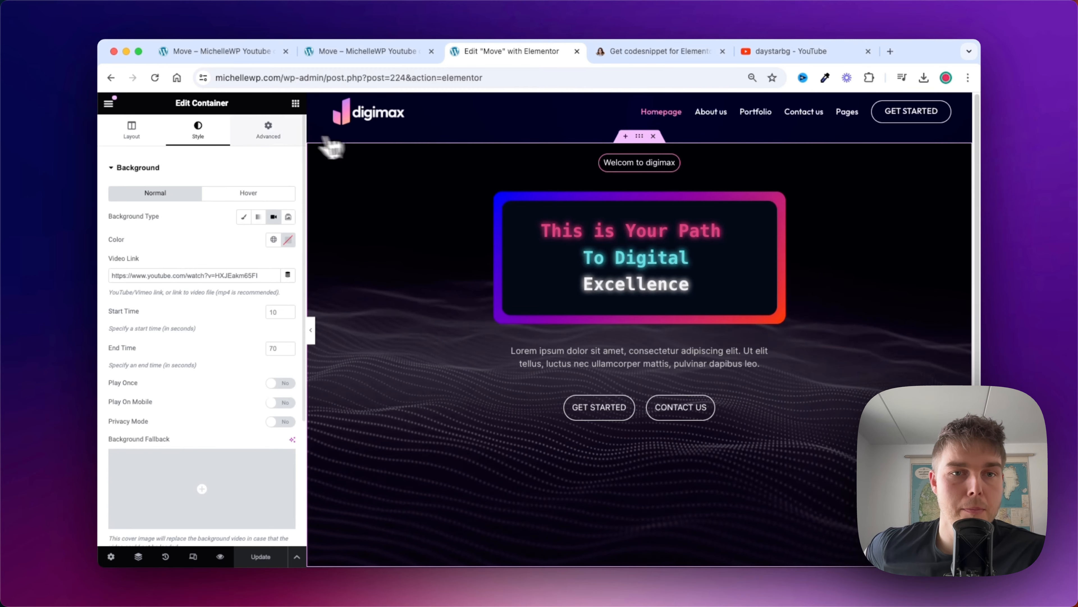
click(268, 130)
click(288, 249)
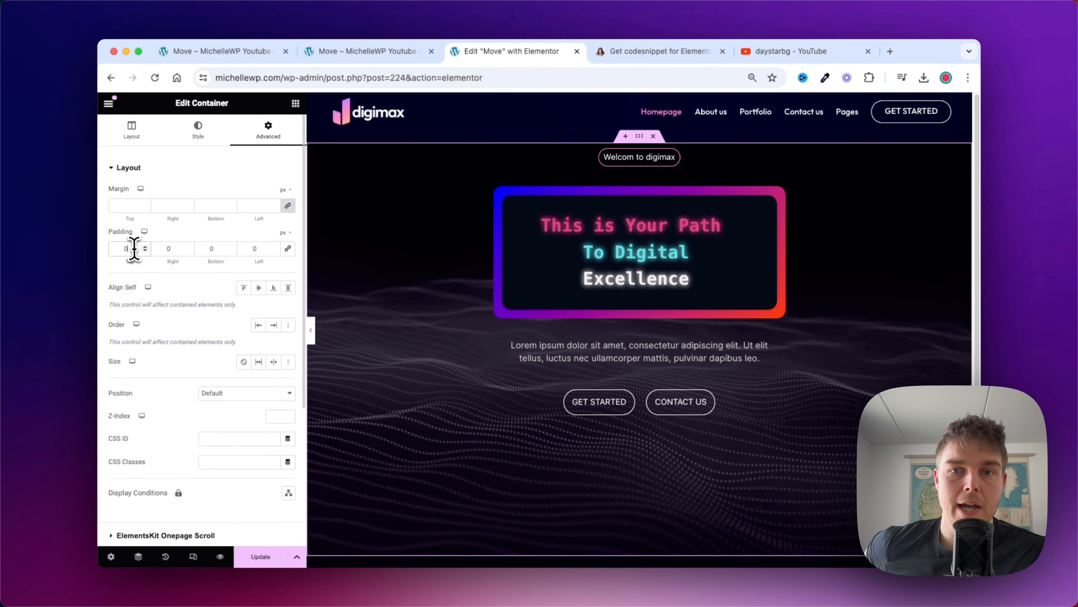
text(60)
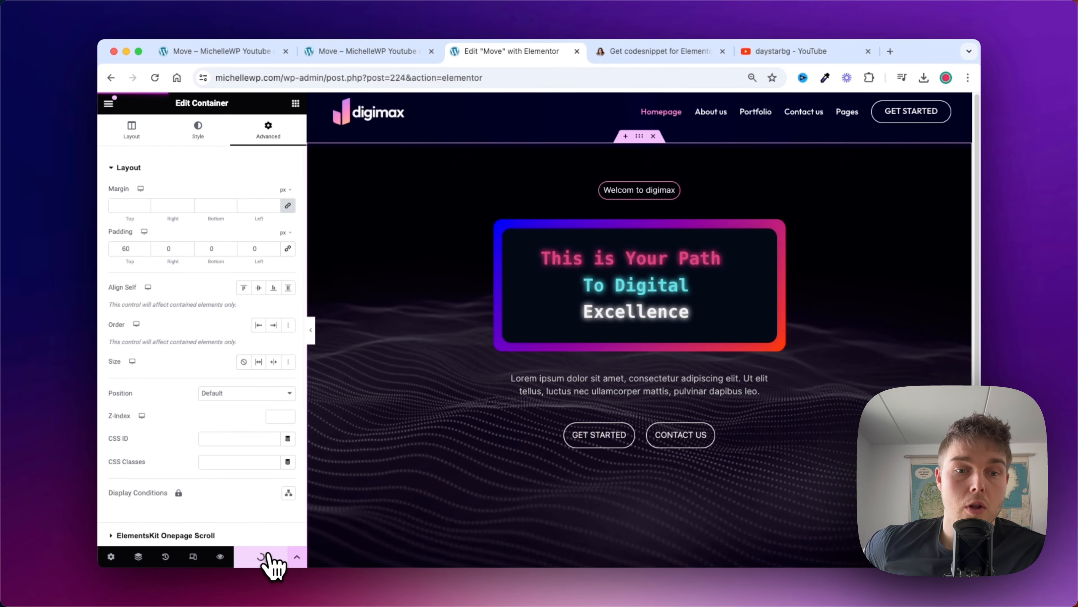
Open the live page in a new browser tab and check the mouse tracking effect on the headline box
click(109, 104)
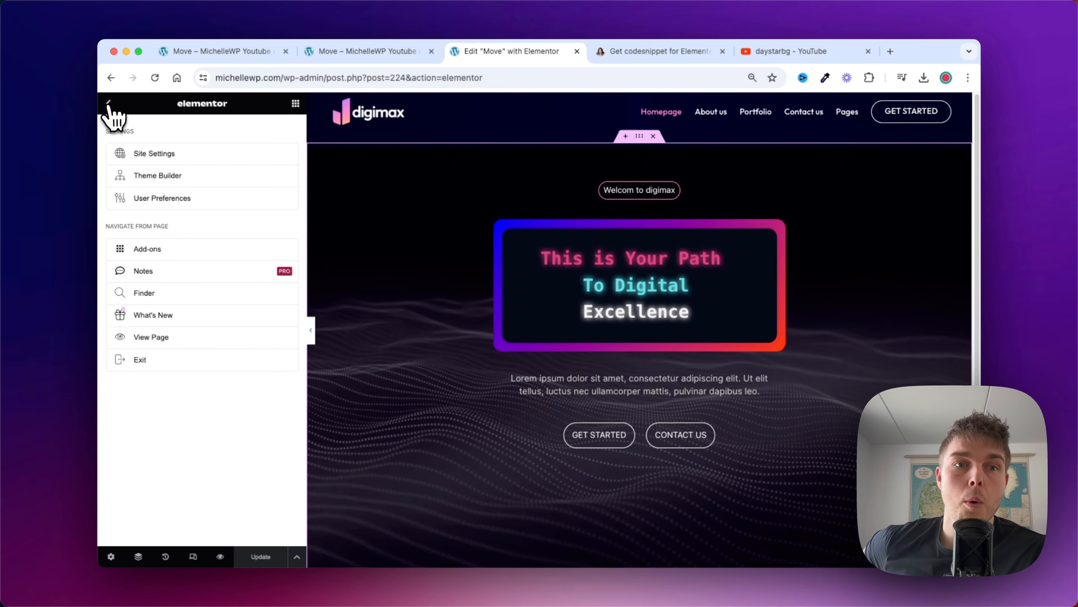
right_click(178, 342)
click(191, 349)
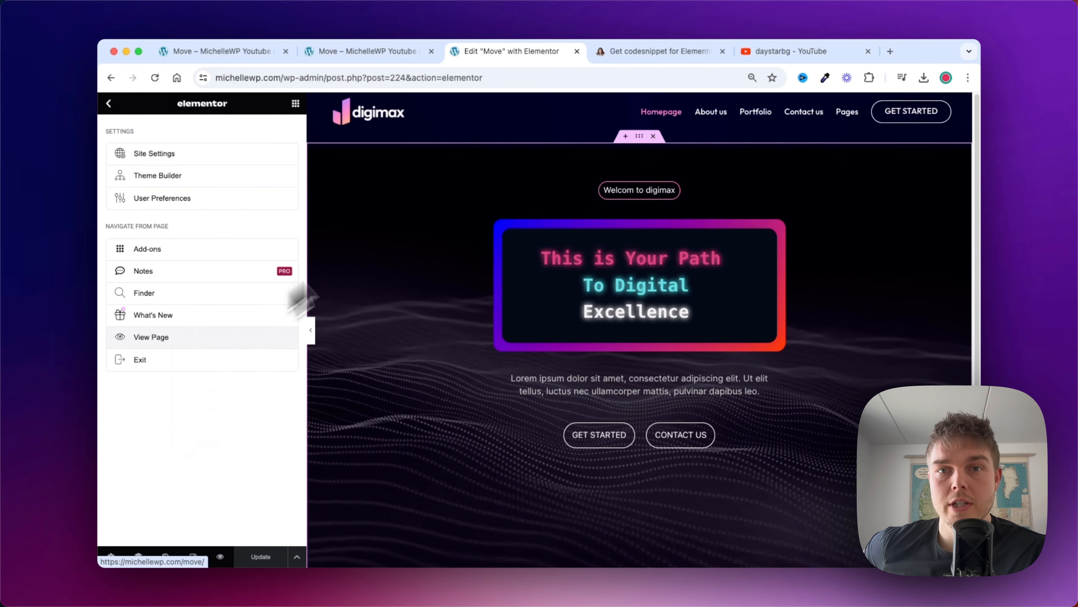
click(564, 50)
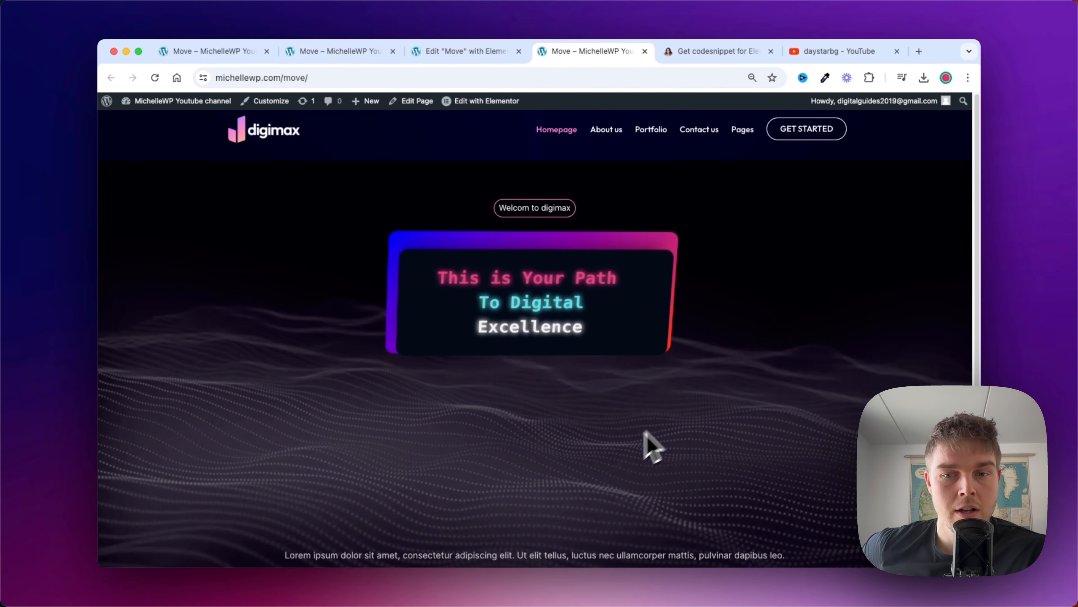
Compare the headline box in the Elementor editor with the finished example page that includes an image
click(490, 56)
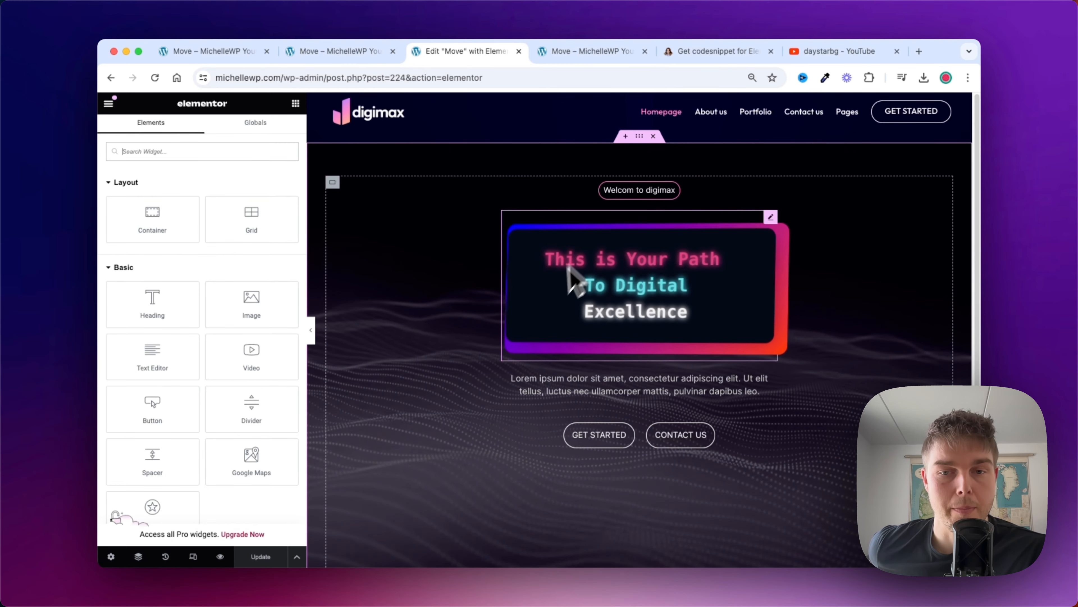
click(665, 327)
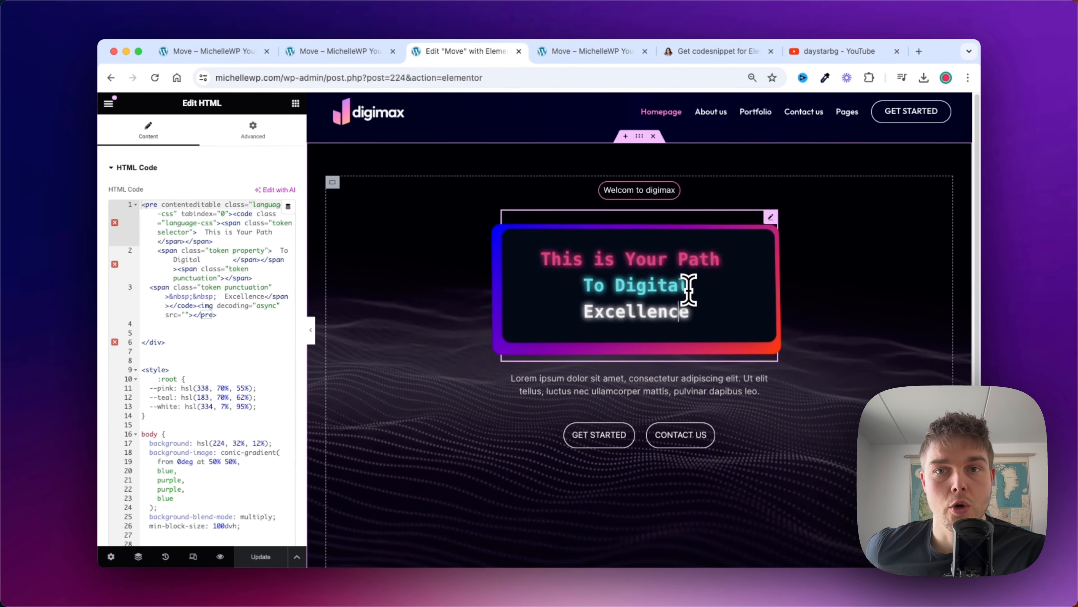
click(331, 51)
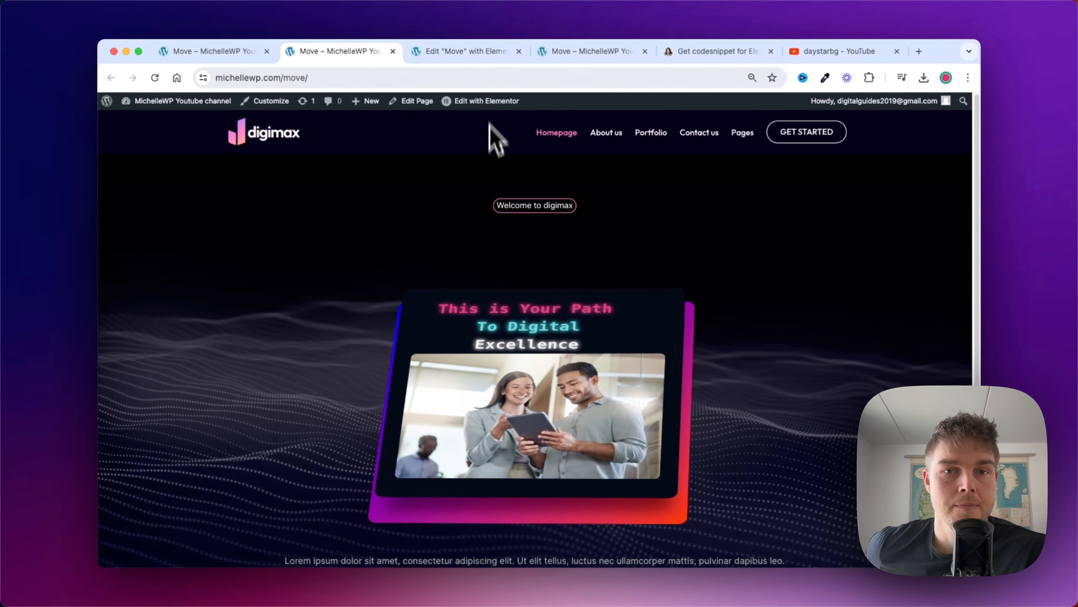
click(486, 51)
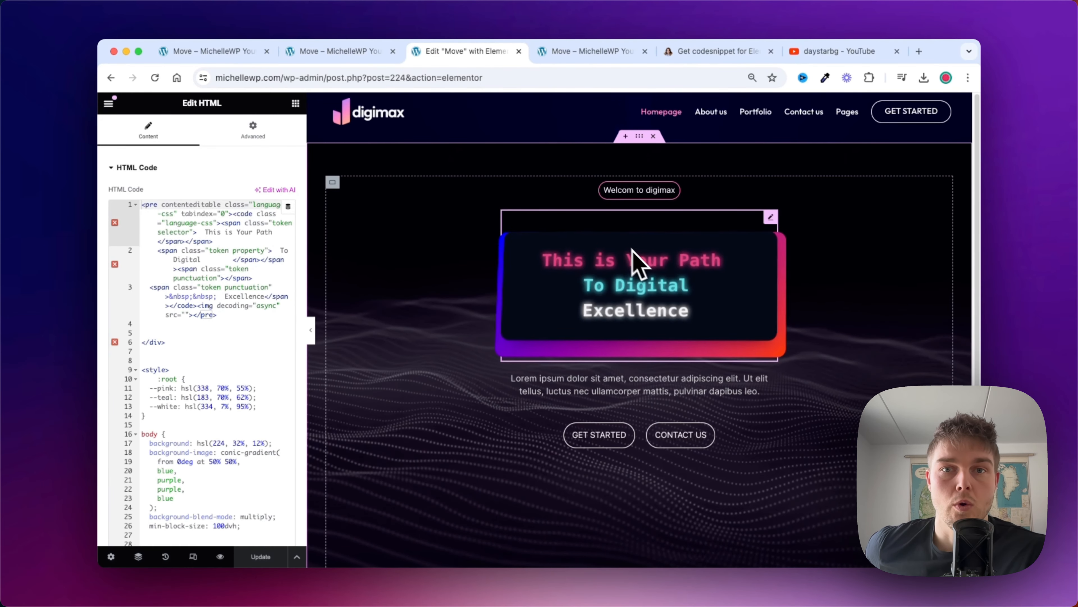
Open the site's Media Library in a new browser tab and copy the file URL of the photo of two coworkers with a tablet
click(108, 102)
right_click(162, 337)
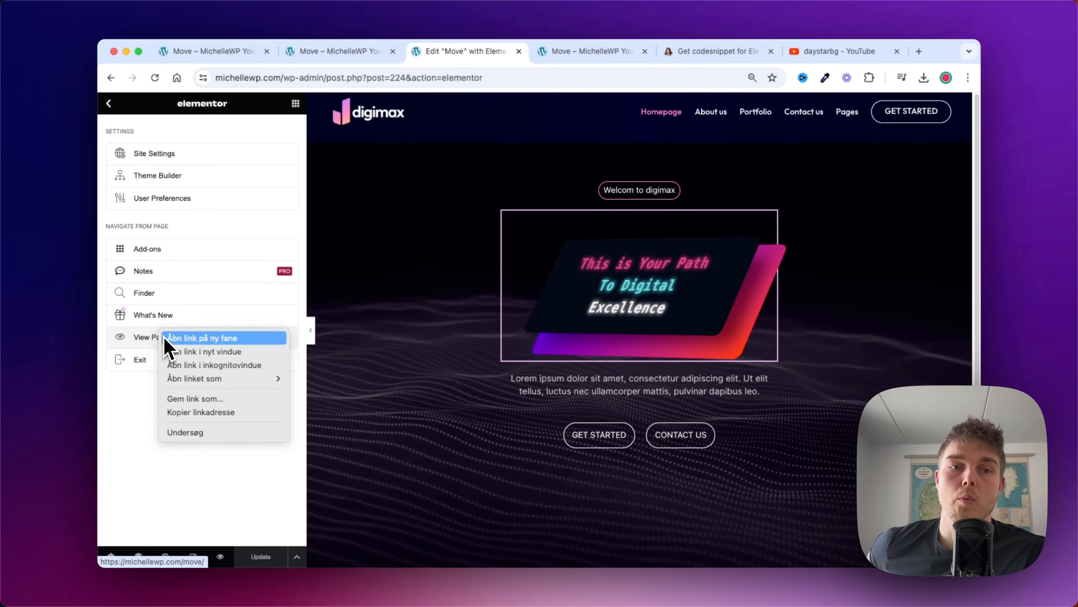
click(166, 338)
click(607, 52)
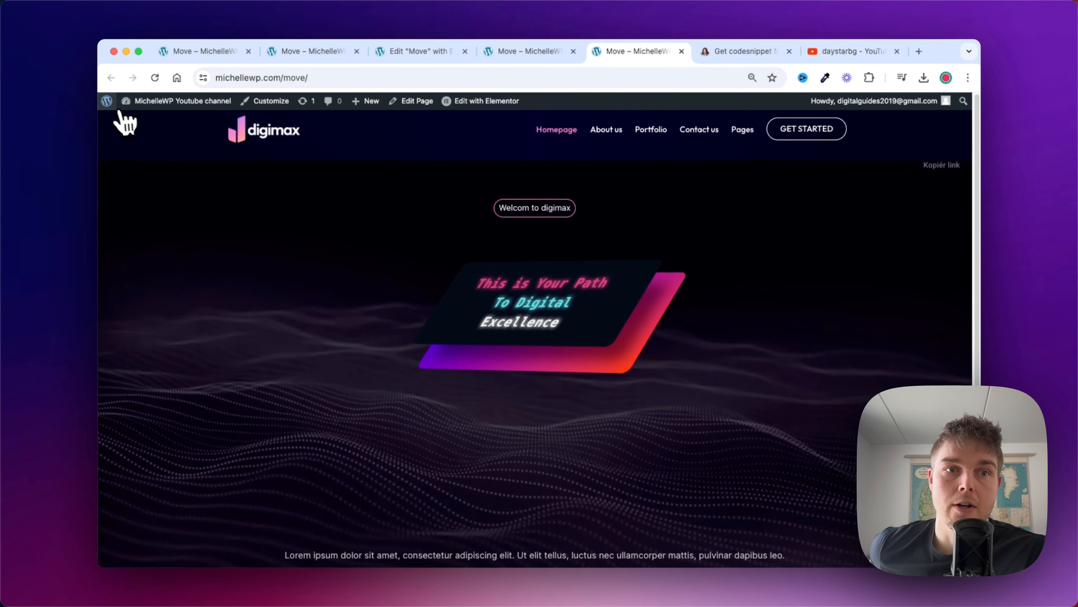
click(112, 109)
click(144, 169)
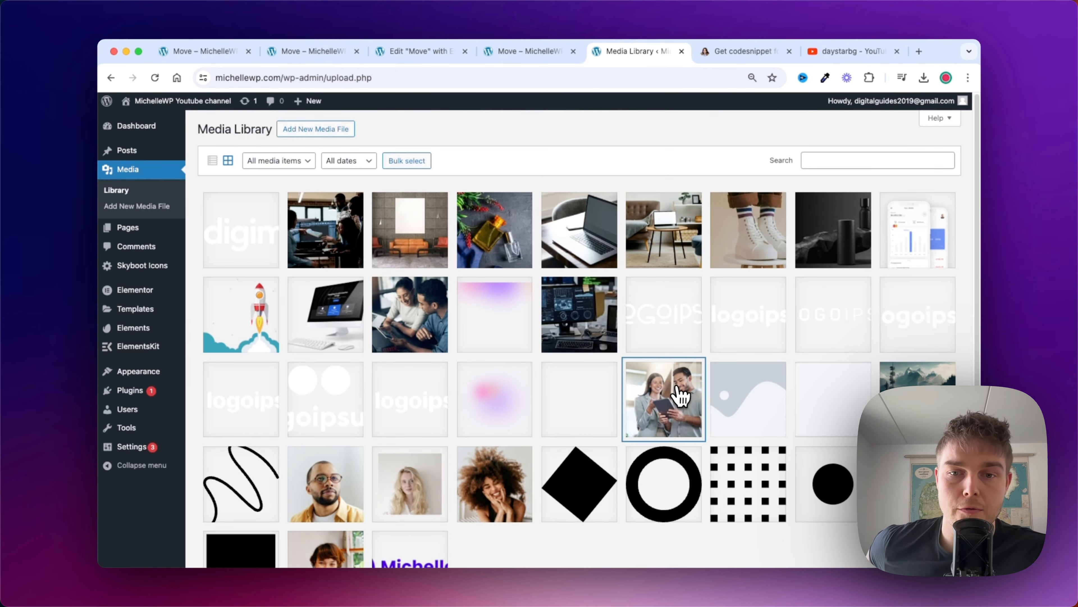
click(680, 397)
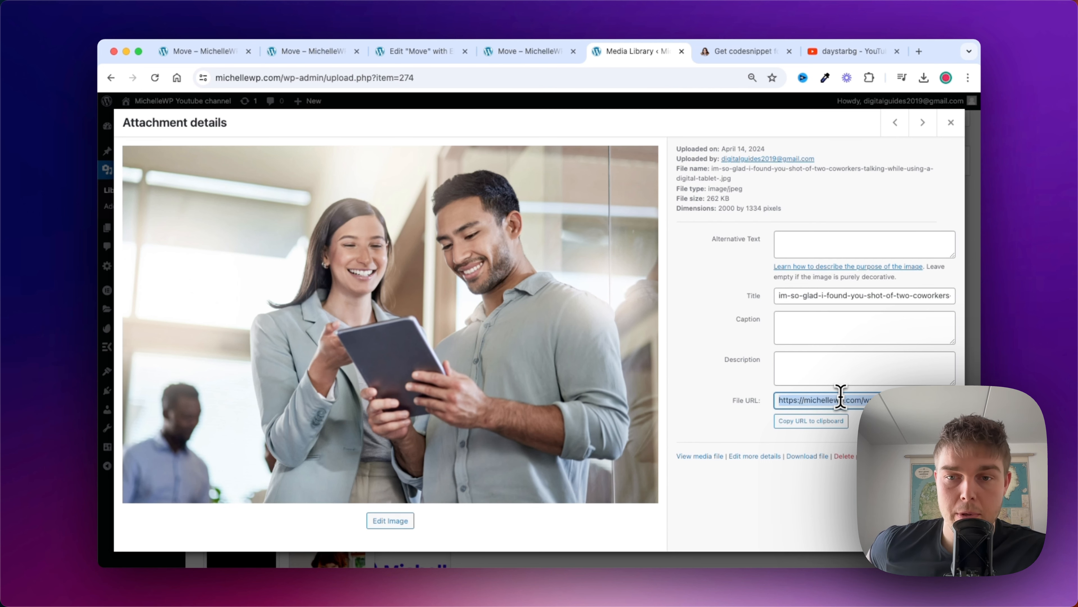
click(539, 54)
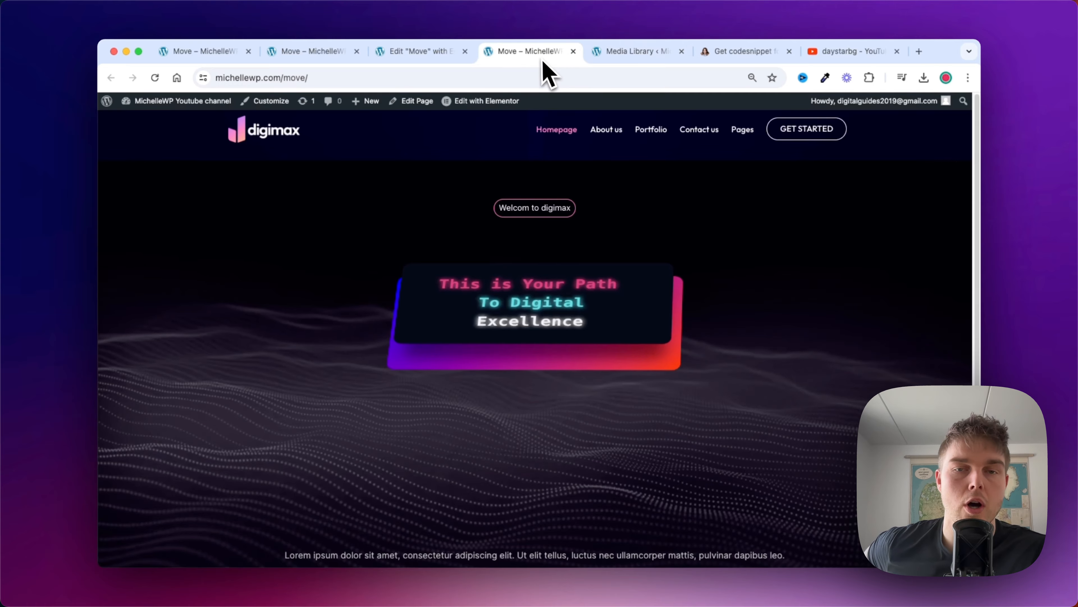
Paste the coworkers photo's file URL into the empty img src in the headline box's HTML code, update the page and reload the editor
click(442, 55)
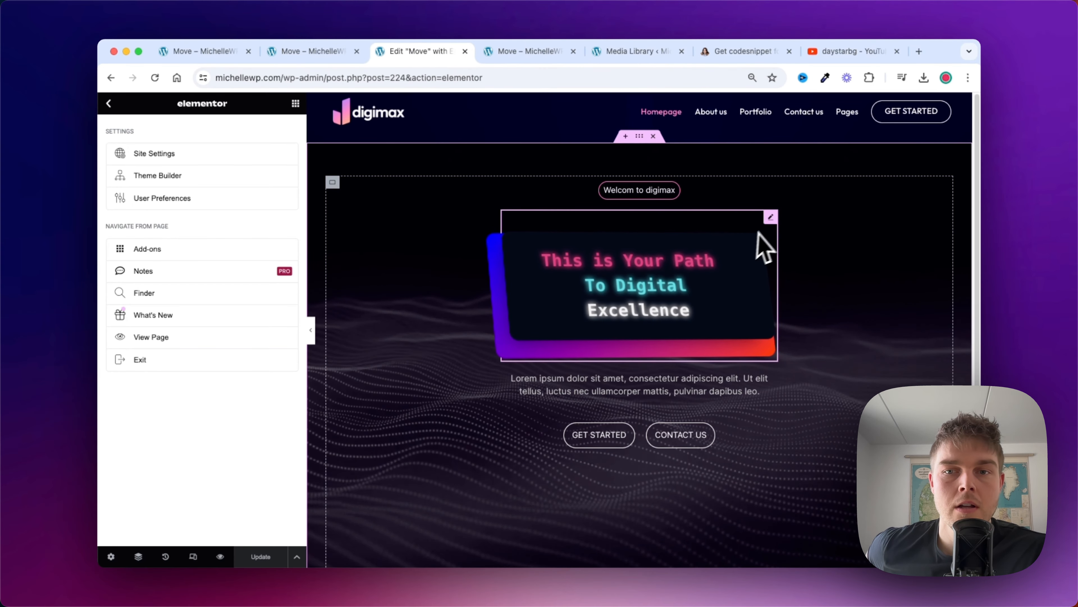
click(771, 217)
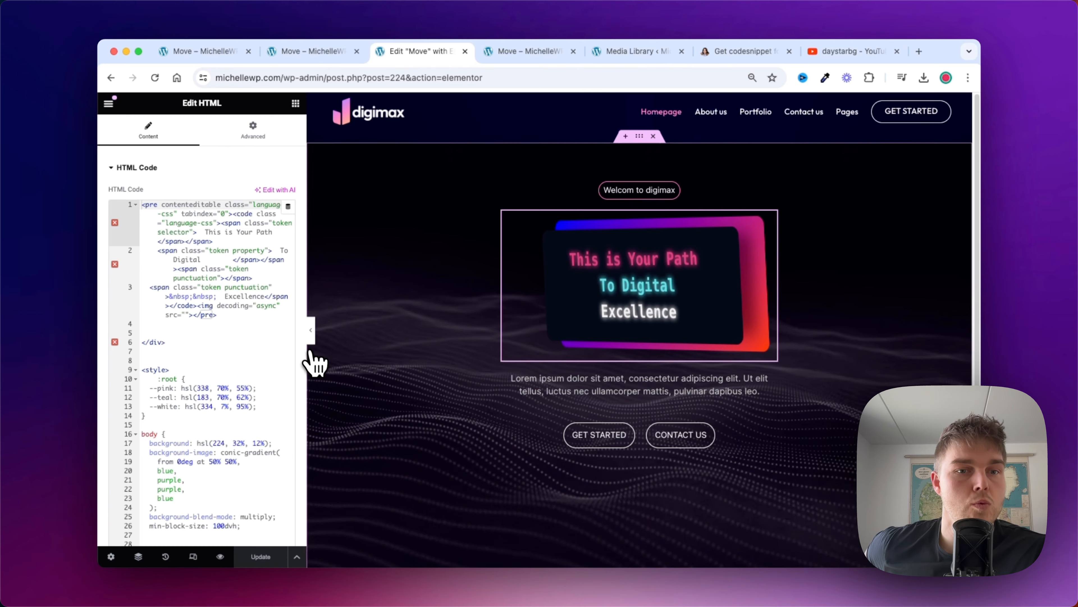
click(257, 334)
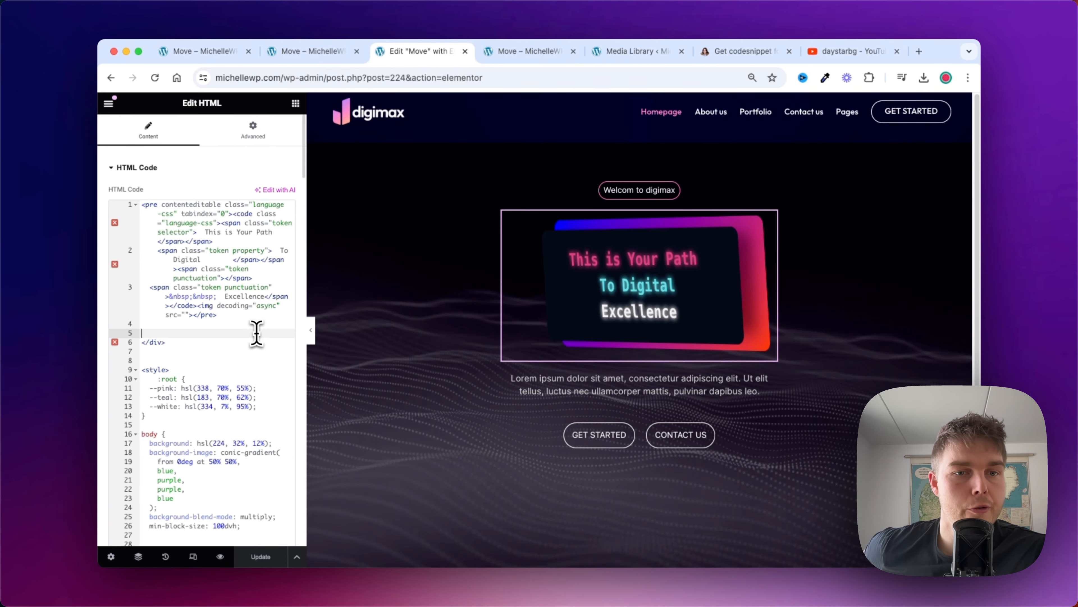
click(224, 314)
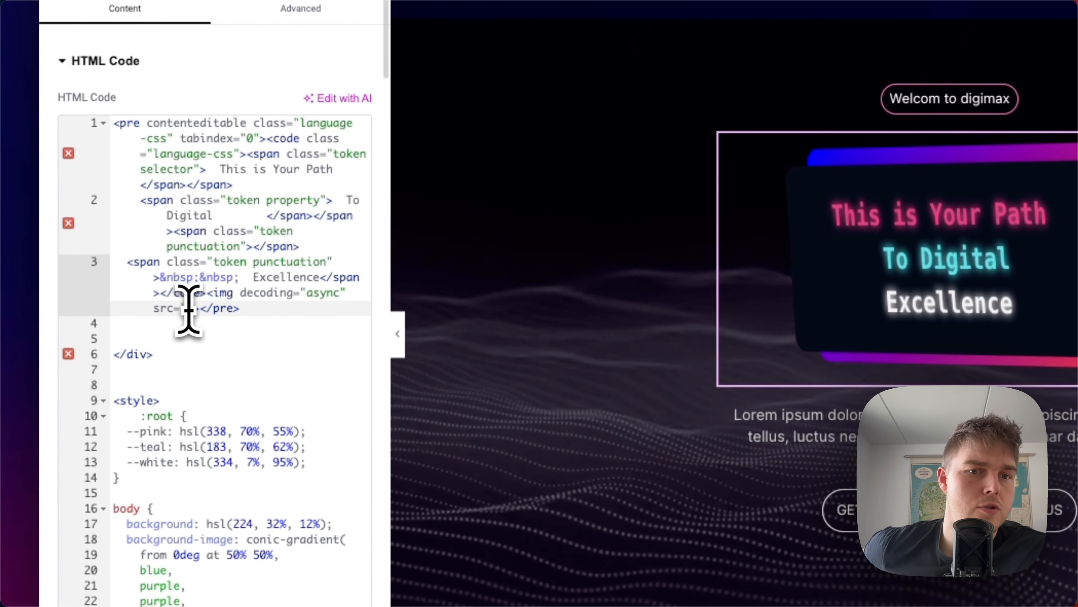
click(188, 309)
text(https://michellewp.com/wp-content/uploads/2024/04/im-so-glad-i-found-you-shot-of-two-coworkers-talking-while-using-a-digital-tablet-.jpg)
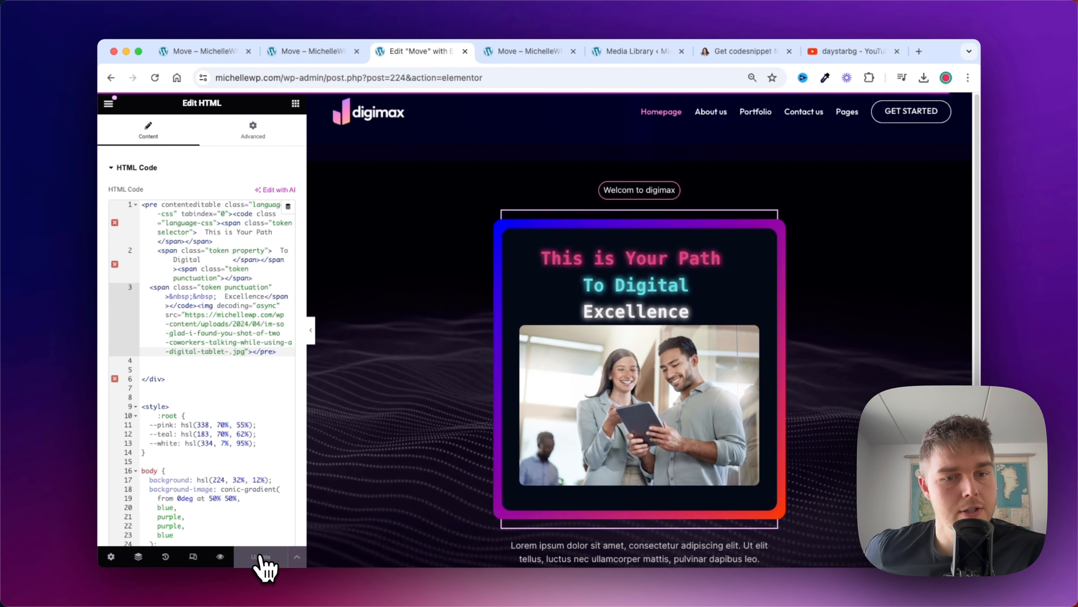
click(155, 78)
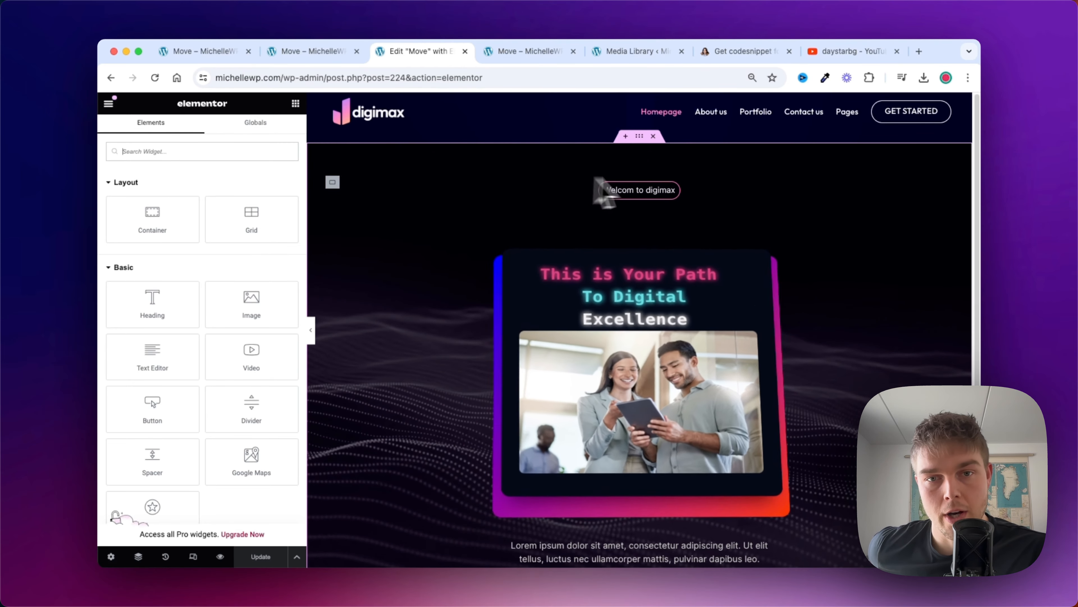
Replace "This is Your Path" with "Hello Youtube" in the headline box's HTML code, update, and check the result on the reloaded live page
click(611, 262)
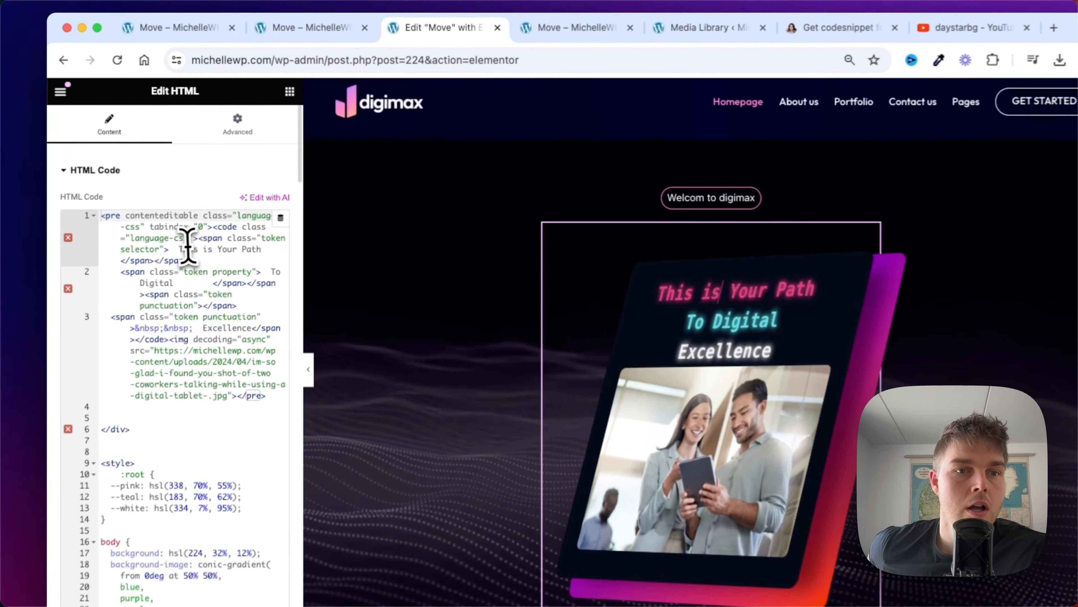
drag(203, 232, 273, 232)
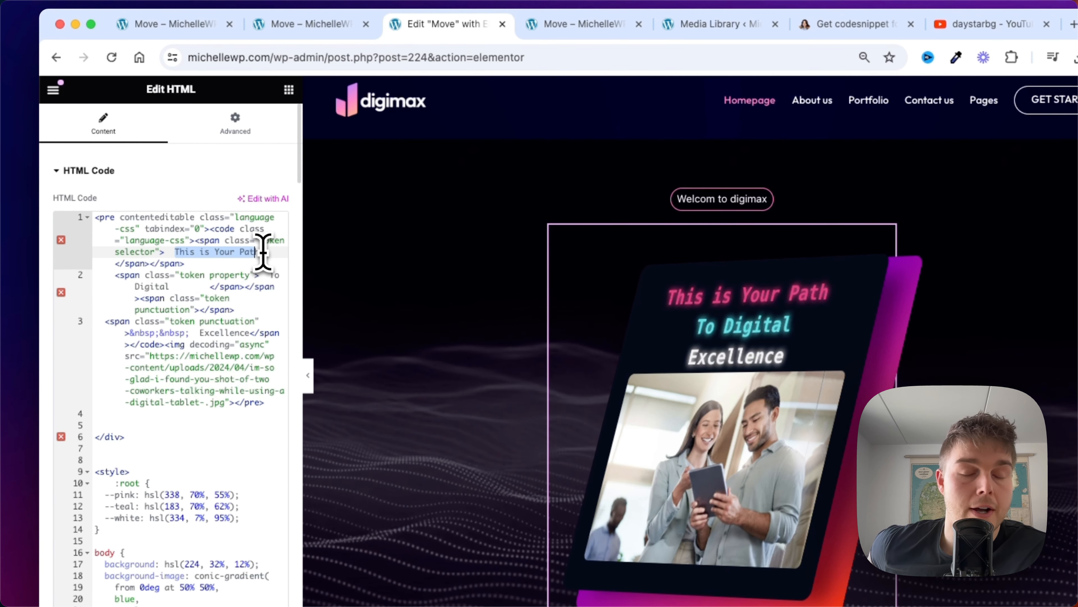
text(Hello)
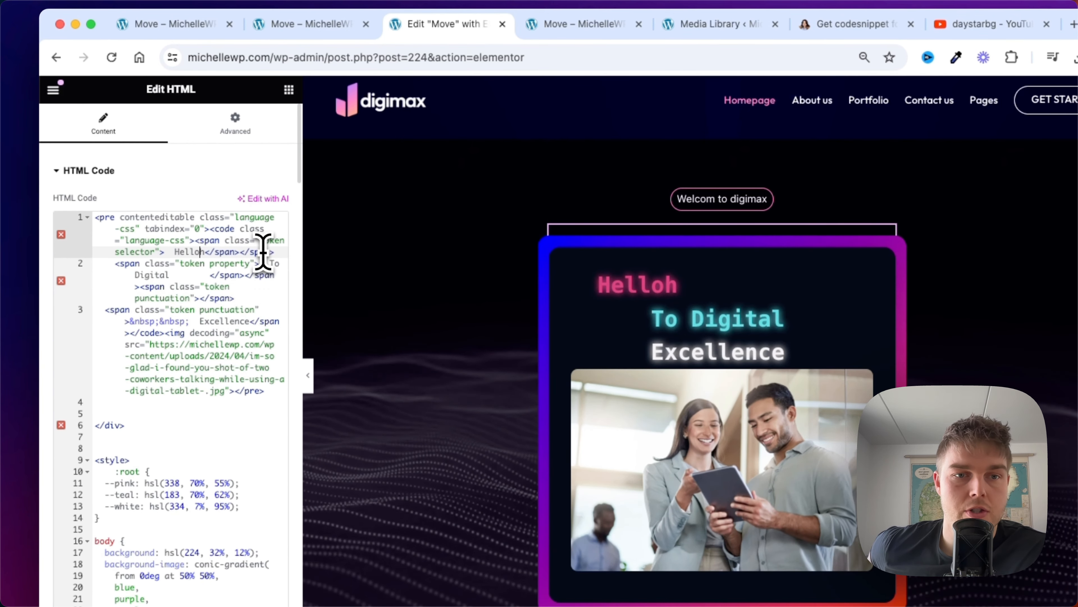
text( Youtube)
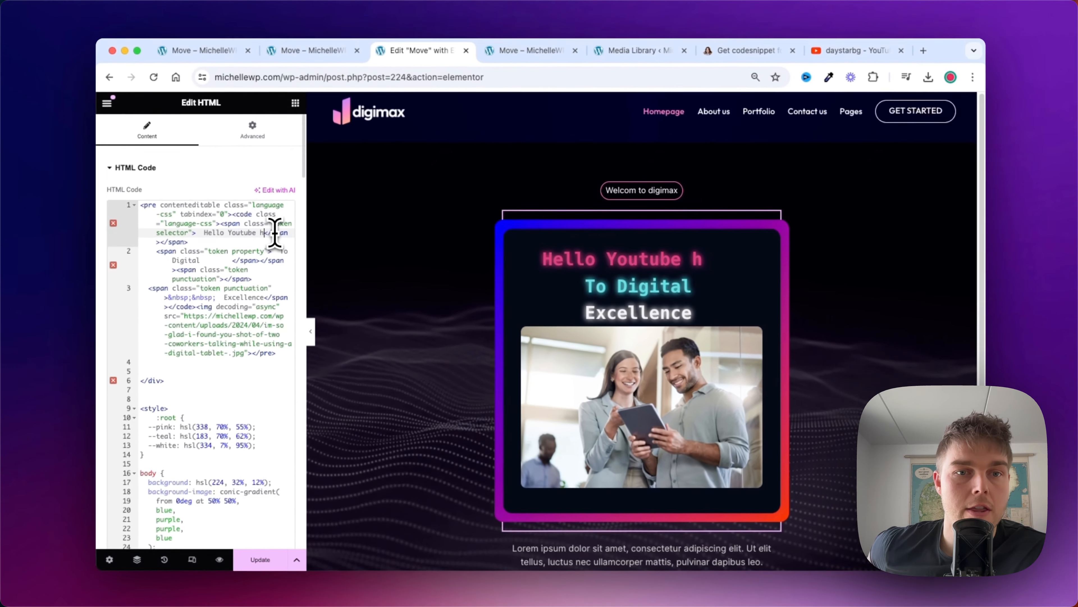
key(BackSpace)
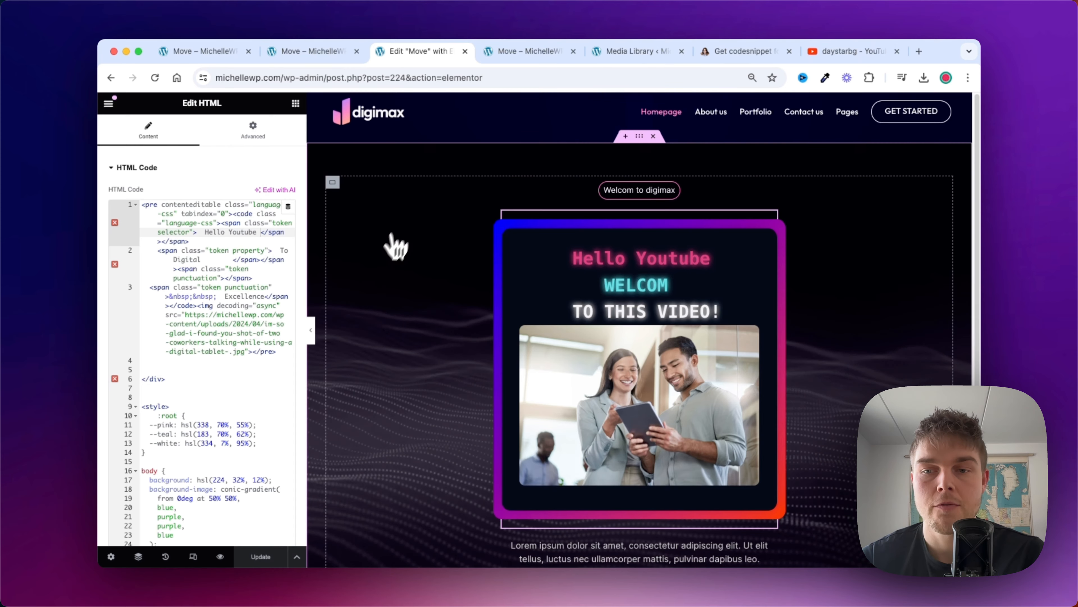
click(501, 59)
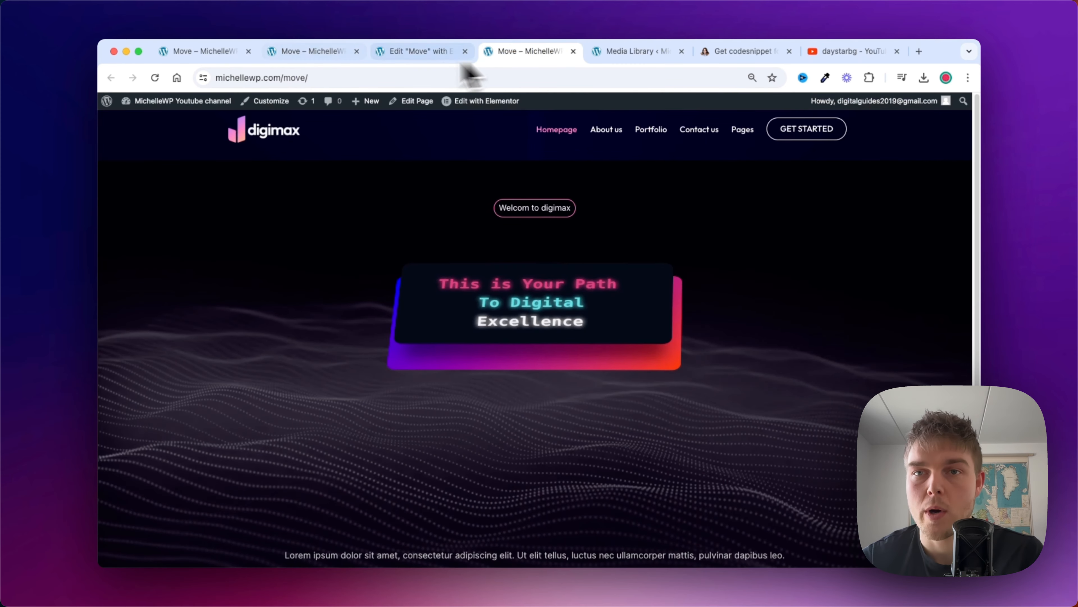
click(154, 78)
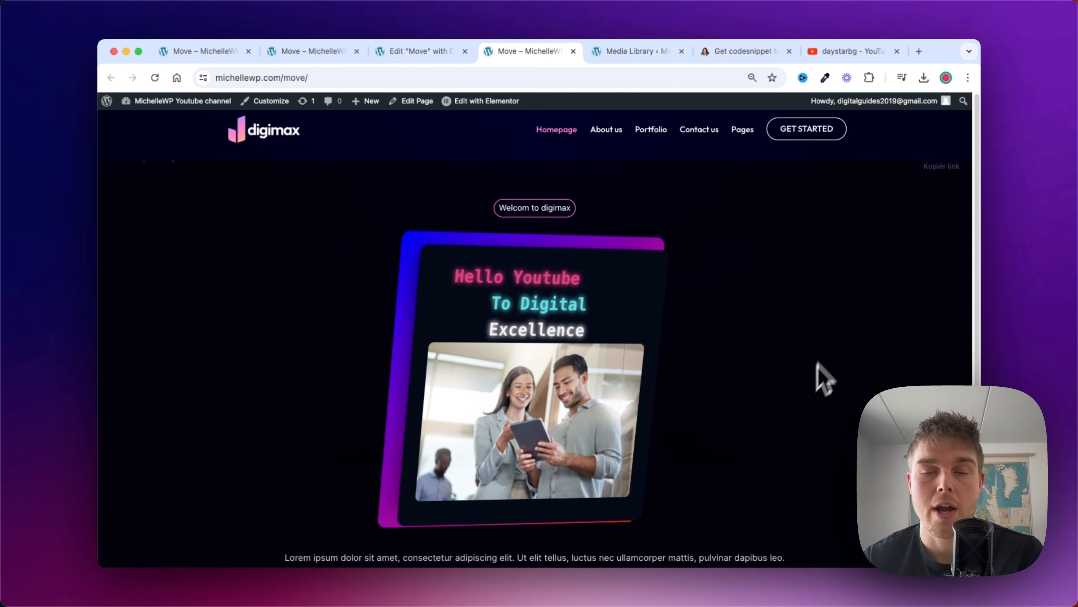